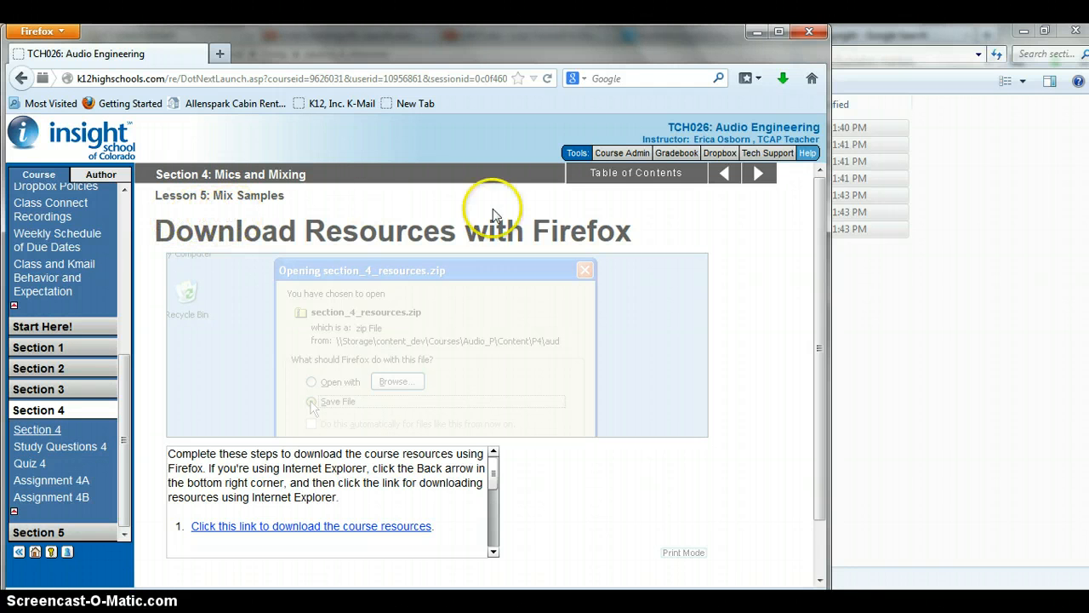
Step: Look through the Section 4 table of contents as far as the Lesson 5: Mix Samples download pages
click(637, 175)
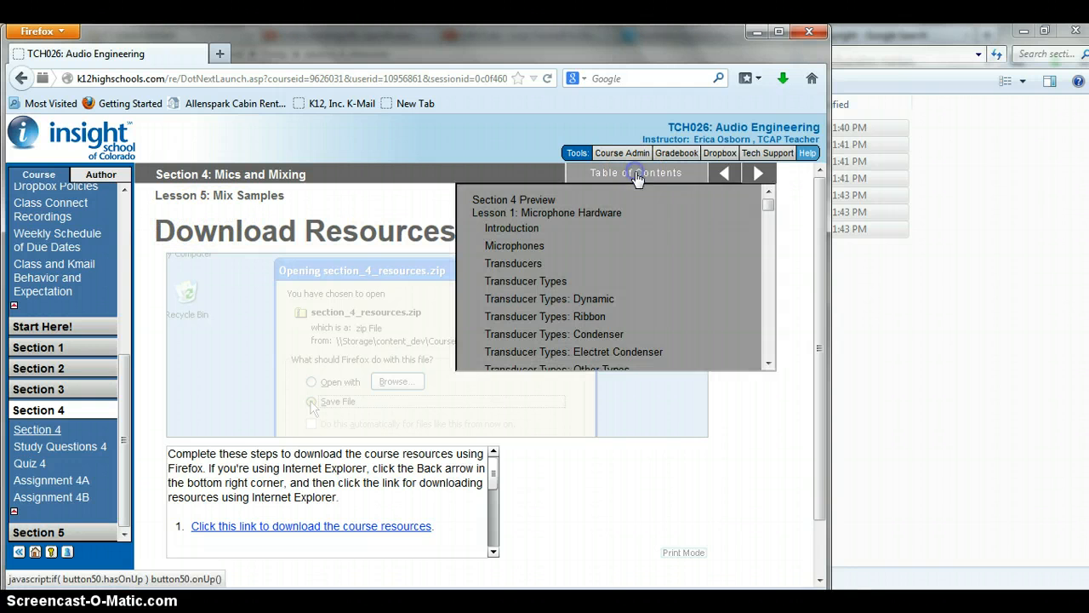
click(770, 351)
click(770, 352)
click(770, 351)
click(771, 352)
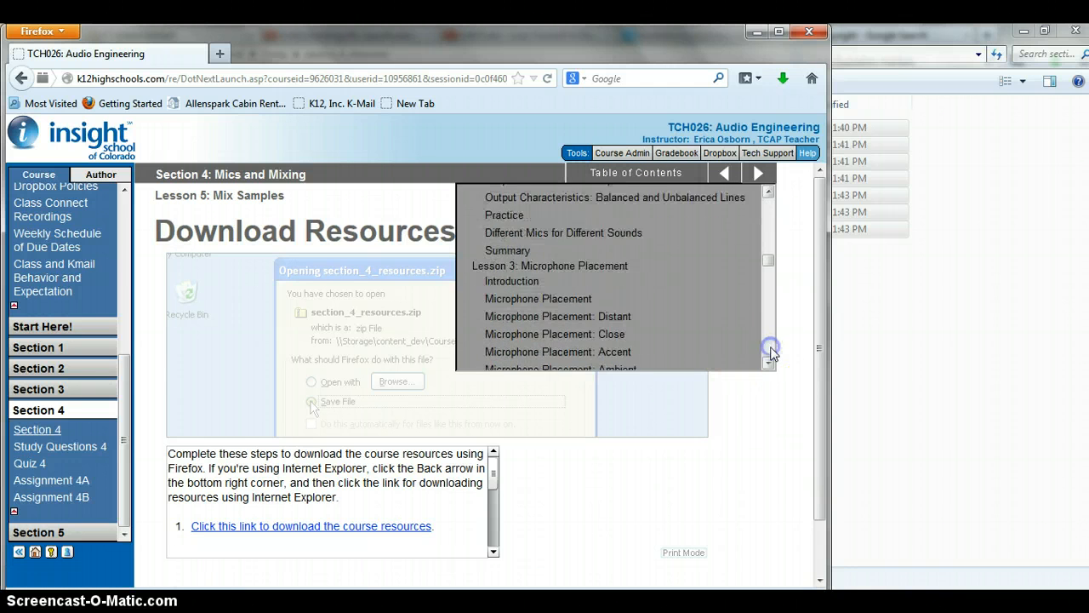
click(771, 352)
click(771, 353)
click(771, 352)
click(771, 352)
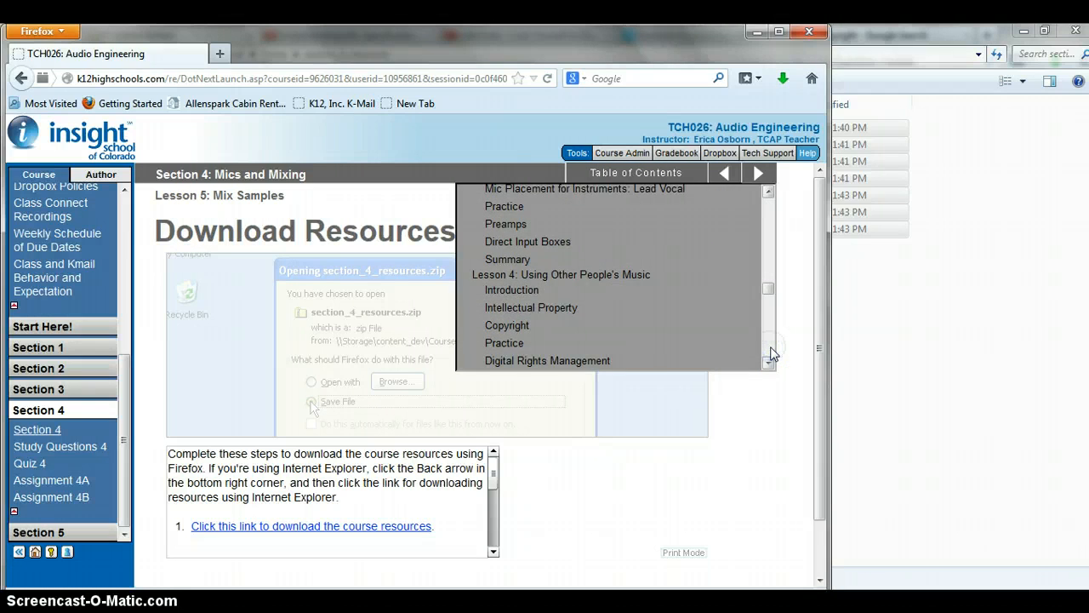
click(771, 352)
click(771, 353)
click(771, 352)
click(771, 352)
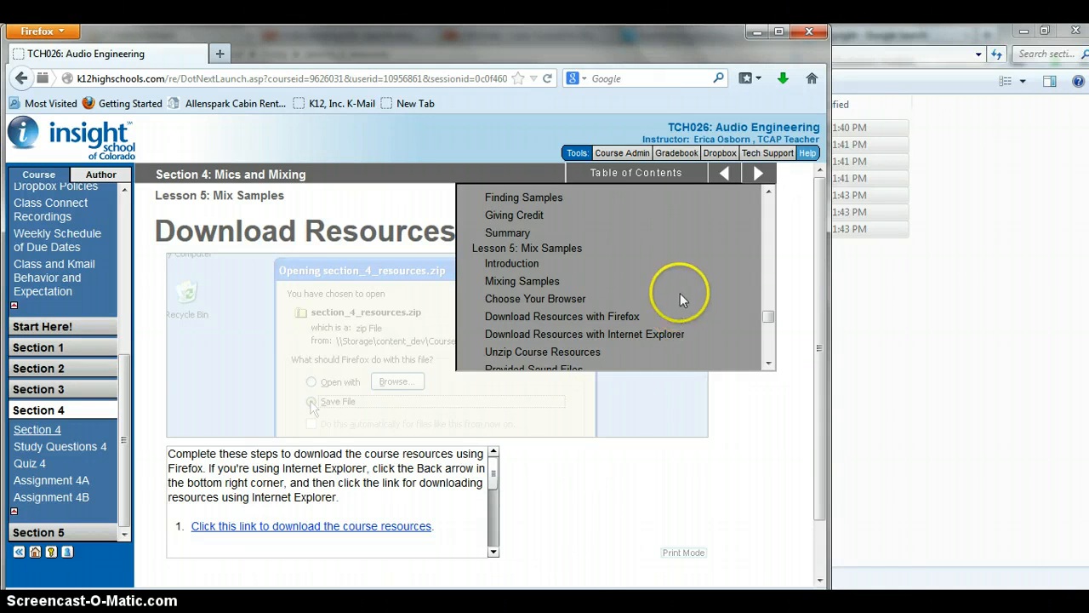
click(653, 174)
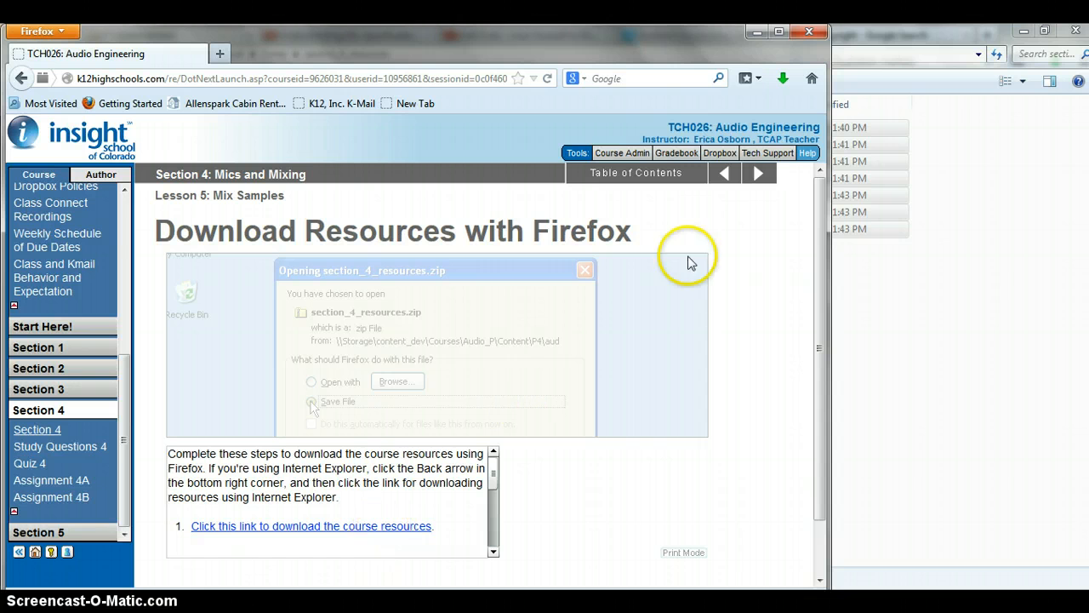
Step: Cut the seven MP3 files, track1 to track7, from the section_4_resources archive
click(757, 34)
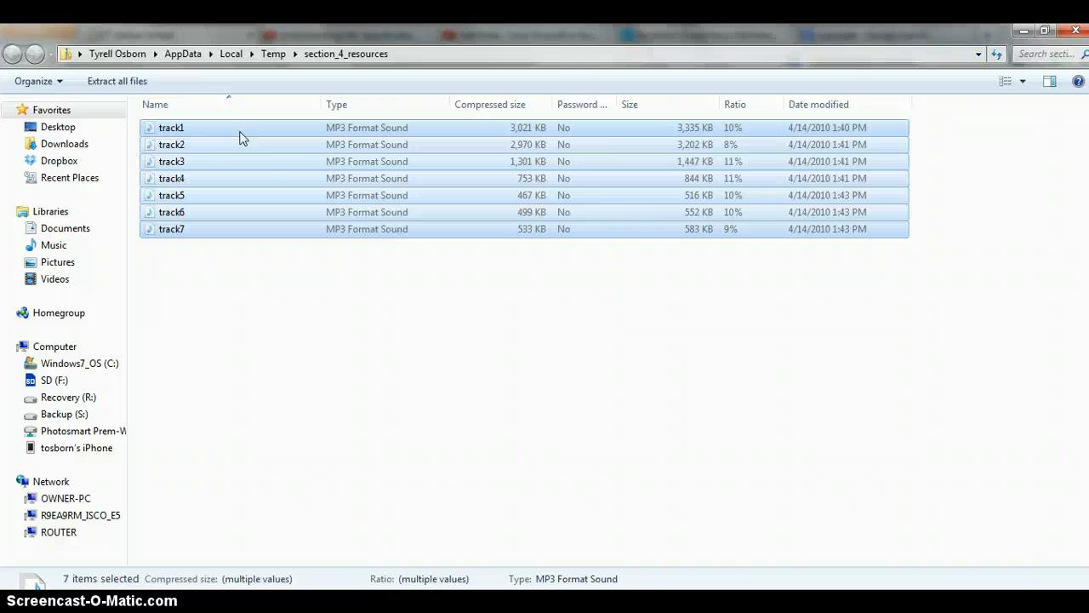
right_click(240, 134)
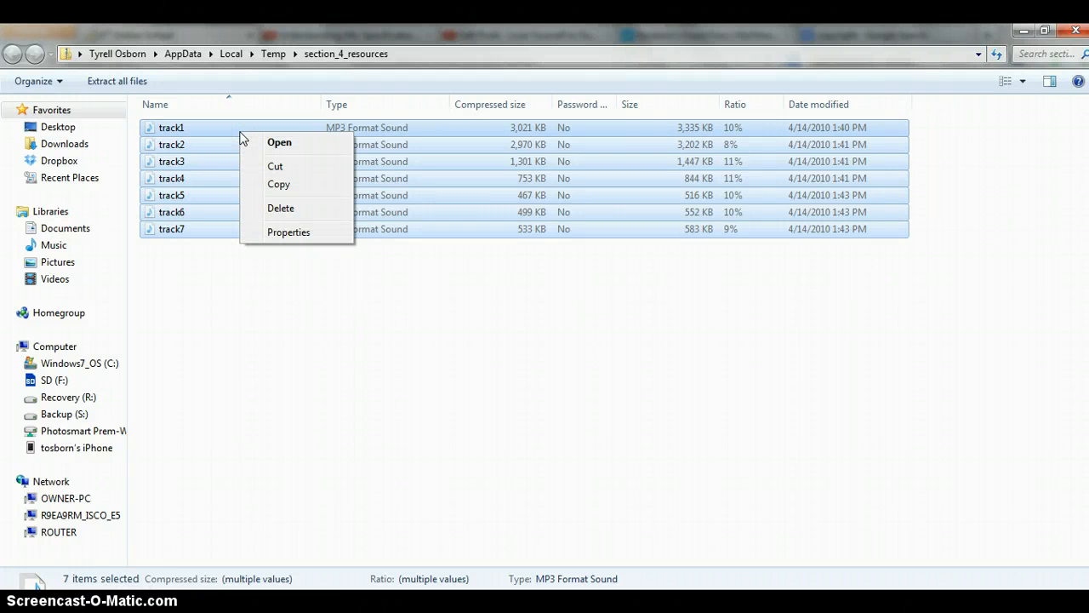
click(279, 166)
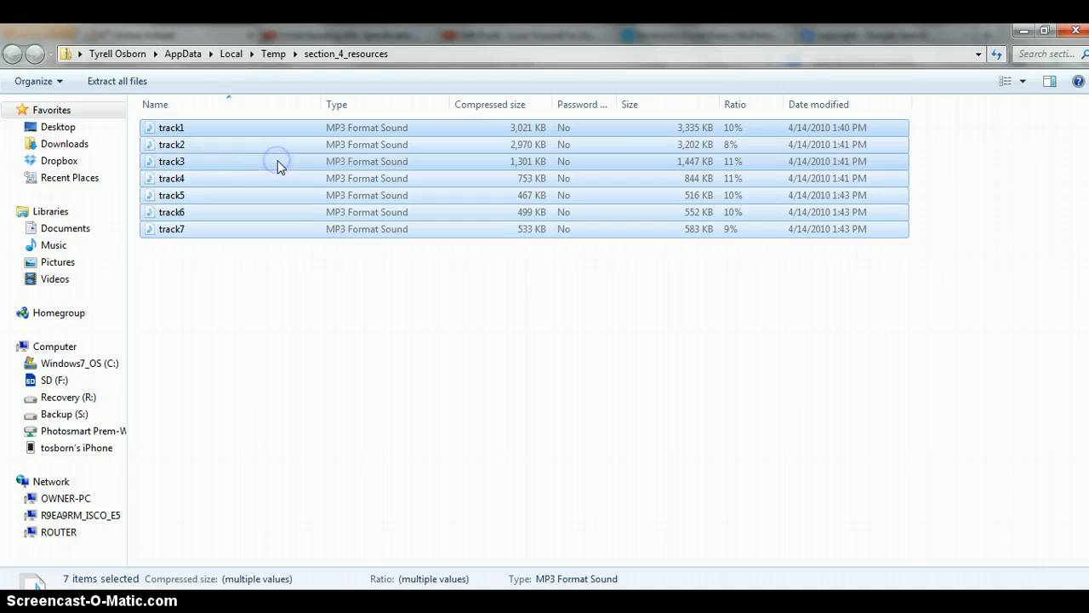
Step: Open the Audio folder inside Spring Block 4 2014 in the Documents library
click(73, 232)
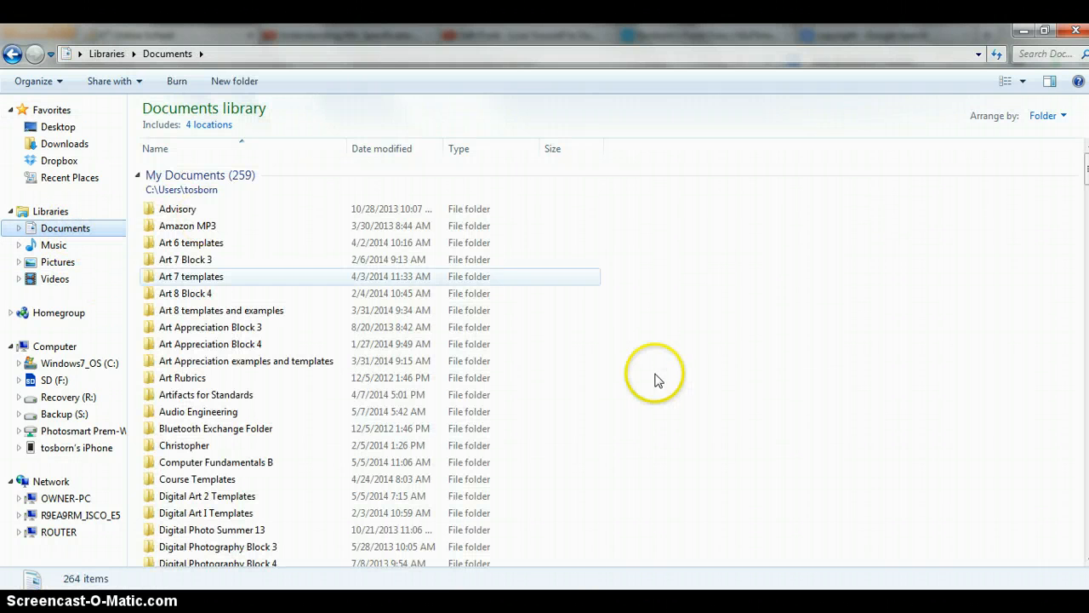
click(1086, 534)
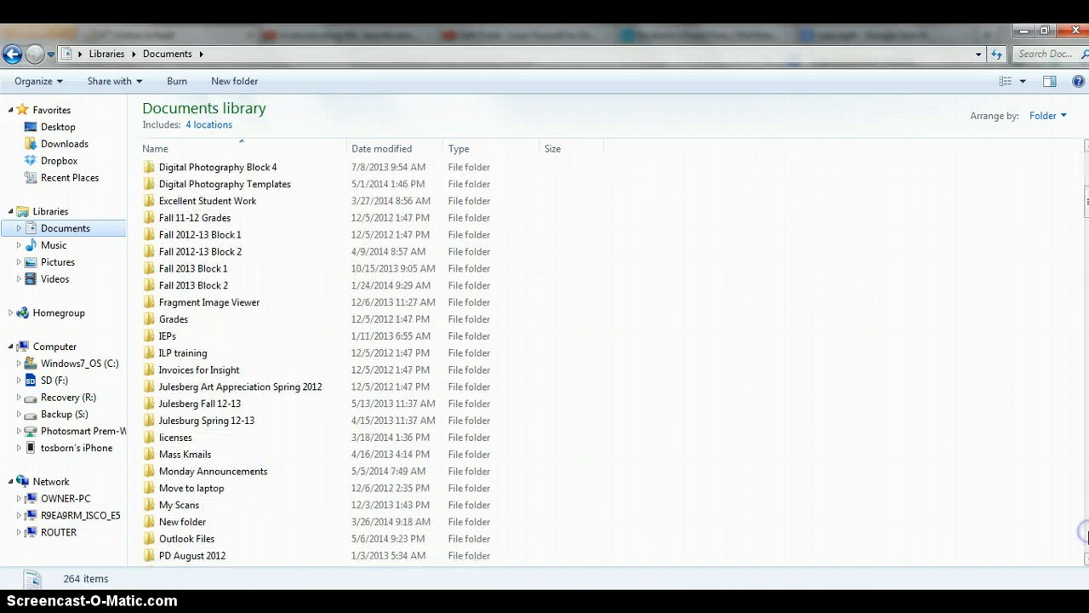
click(1086, 535)
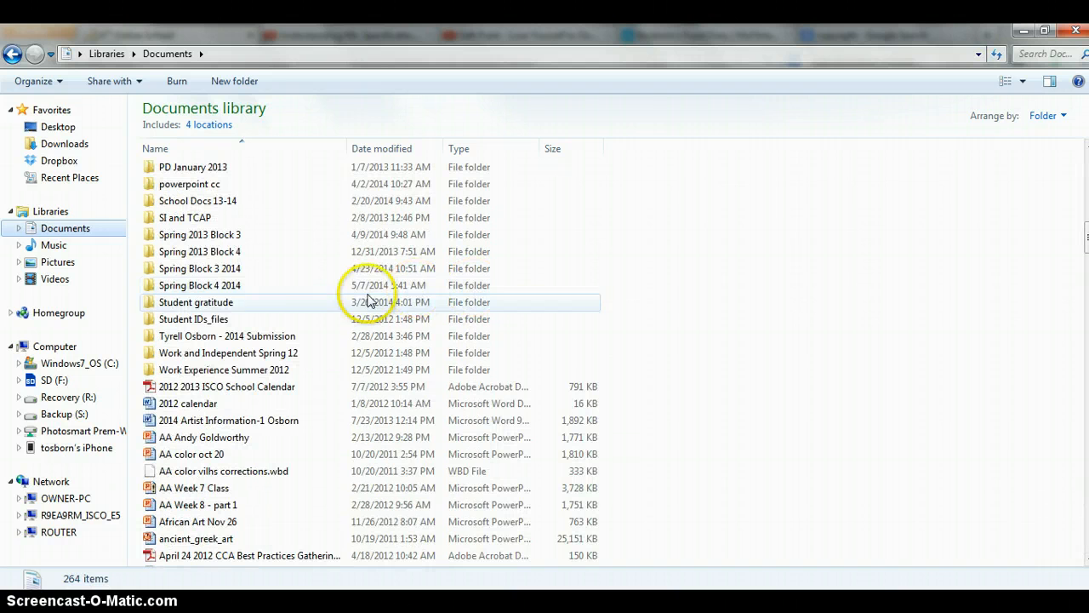
double_click(285, 286)
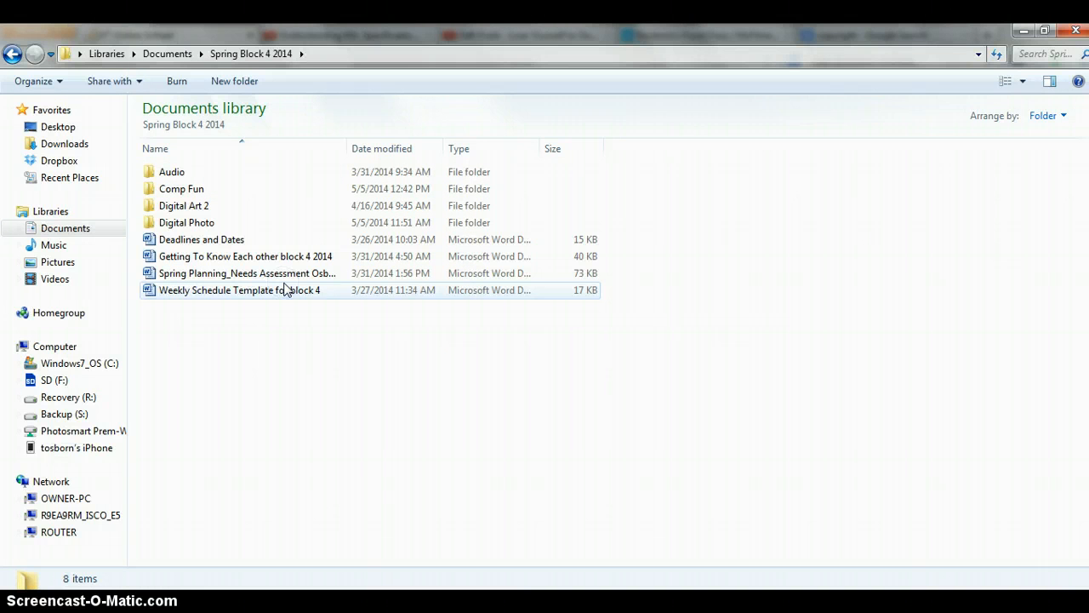
click(244, 341)
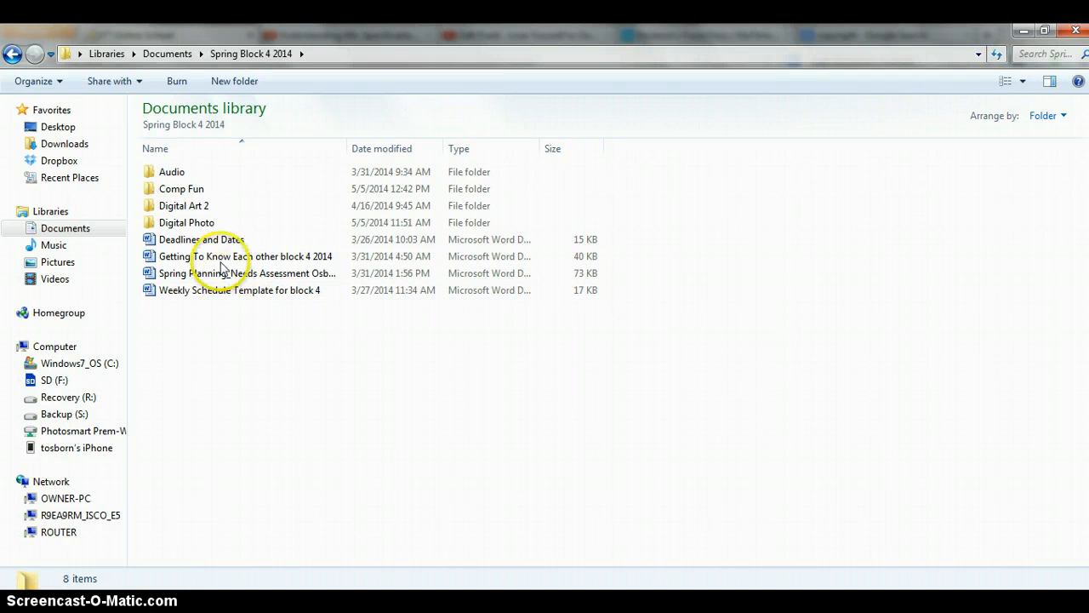
click(189, 175)
double_click(190, 176)
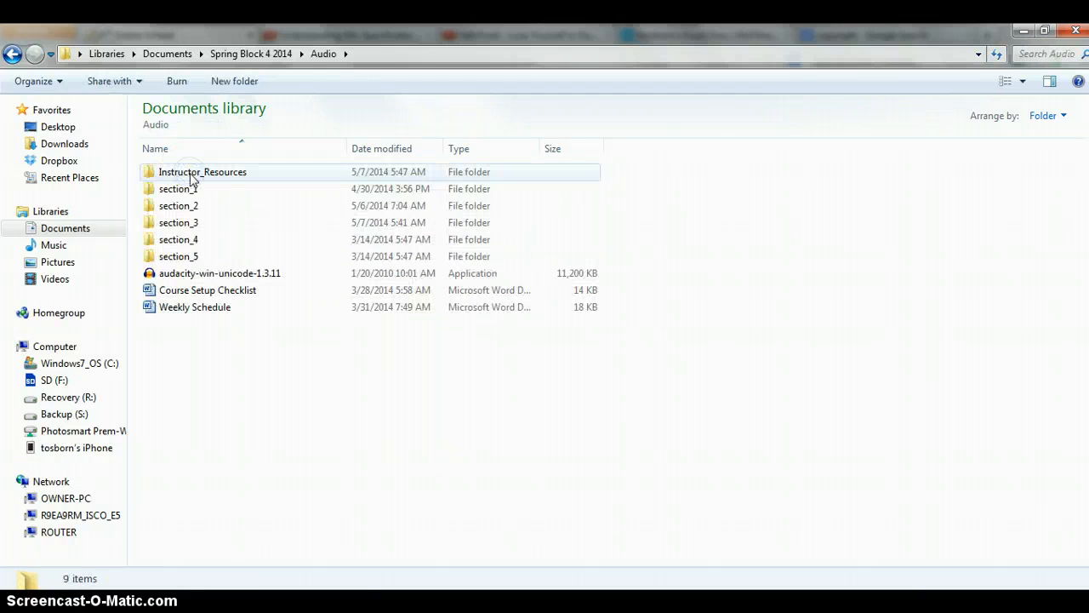
Step: Paste the seven tracks into the section_4 folder
click(196, 237)
double_click(198, 238)
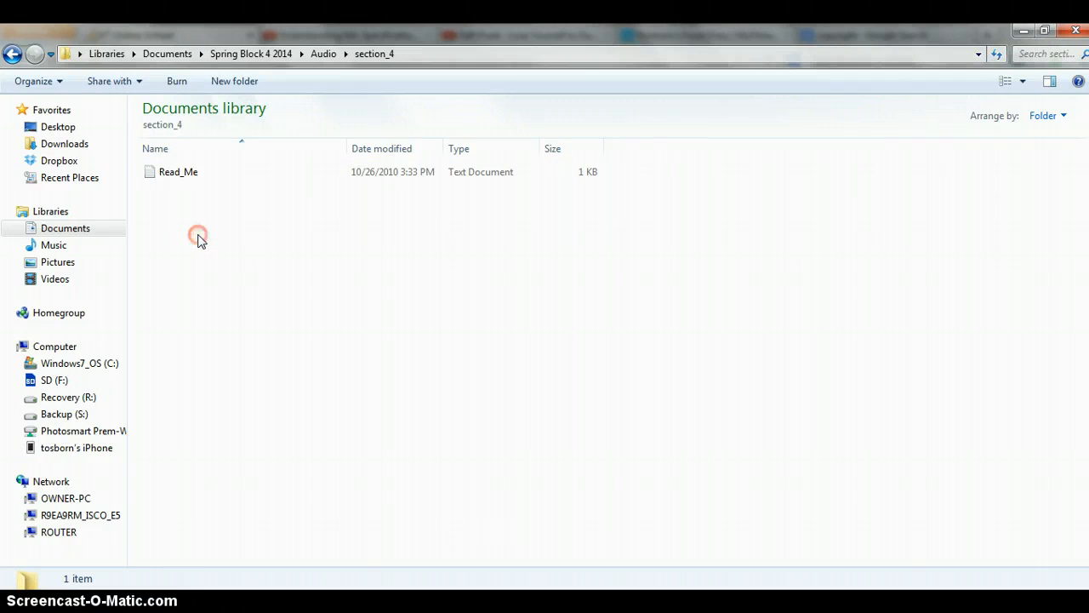
right_click(198, 238)
click(235, 346)
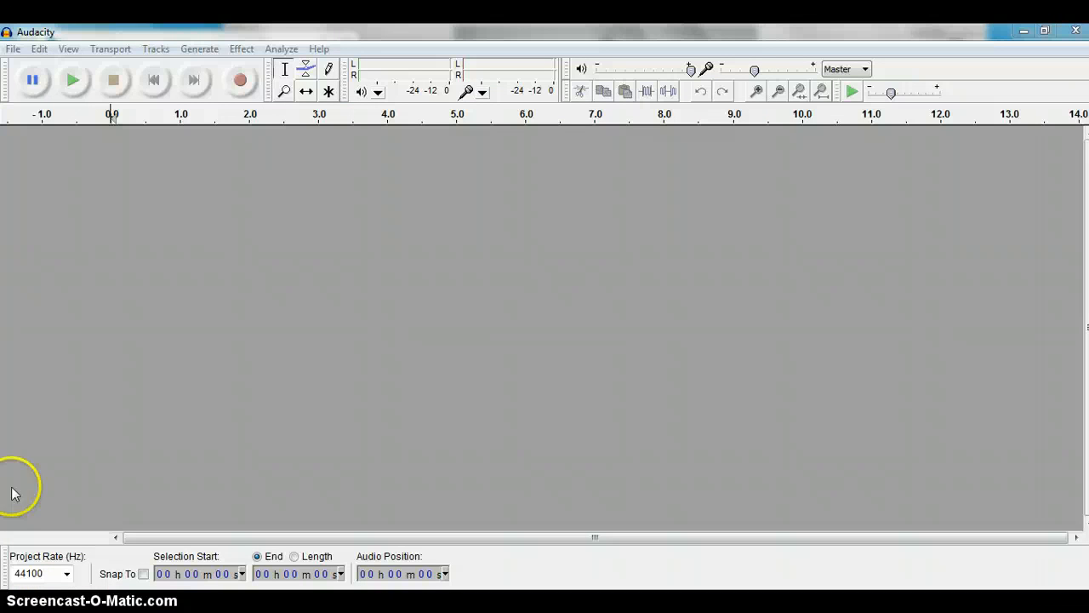
Step: In Audacity, import the audio files track1 through track7 from the section_4 folder
click(14, 50)
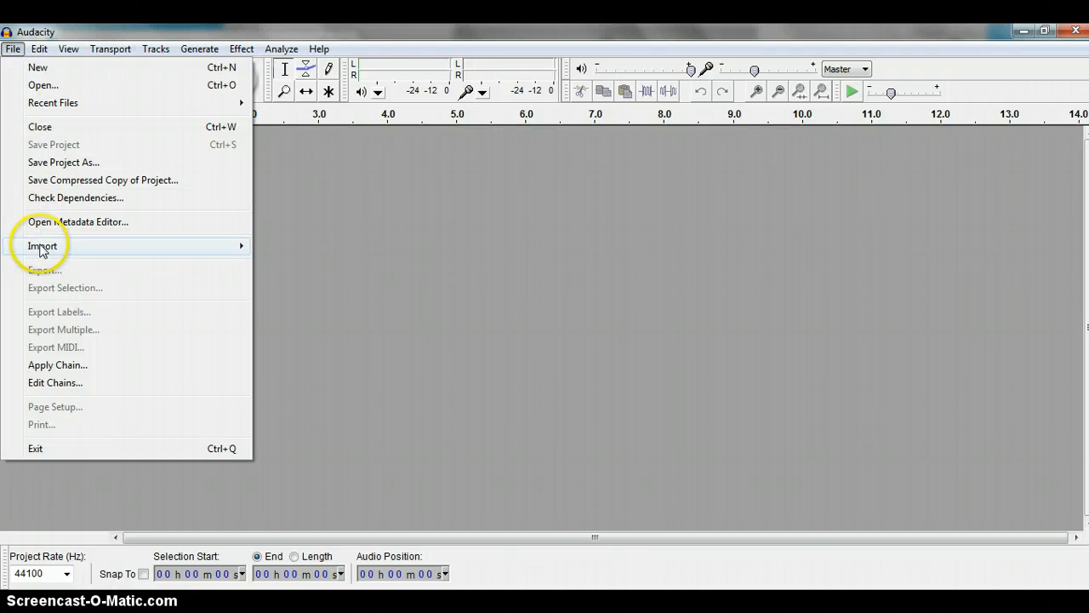
mouse_move(42, 248)
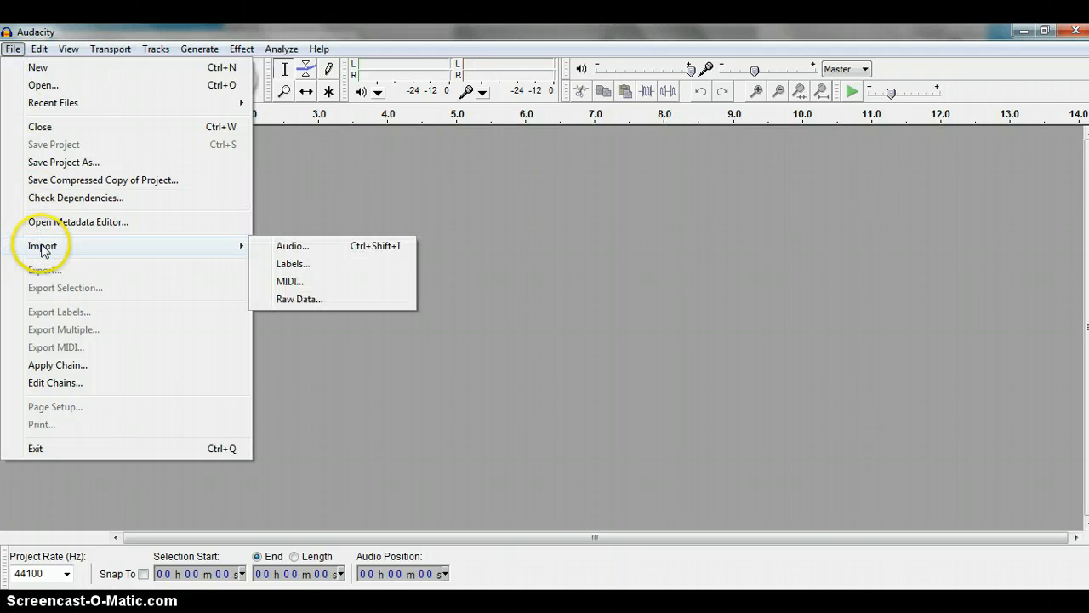
click(292, 247)
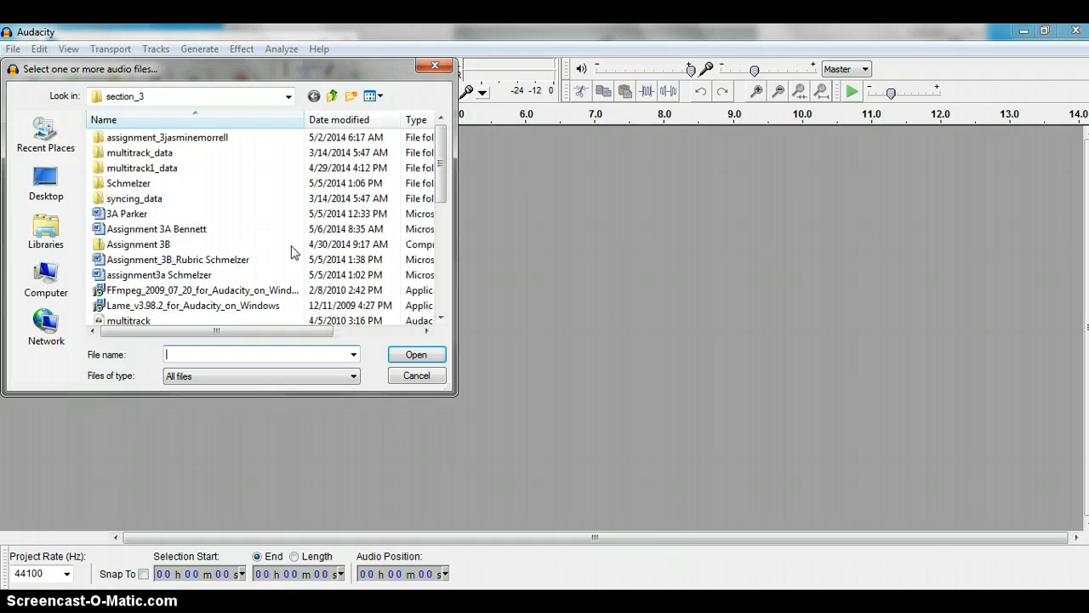
click(288, 96)
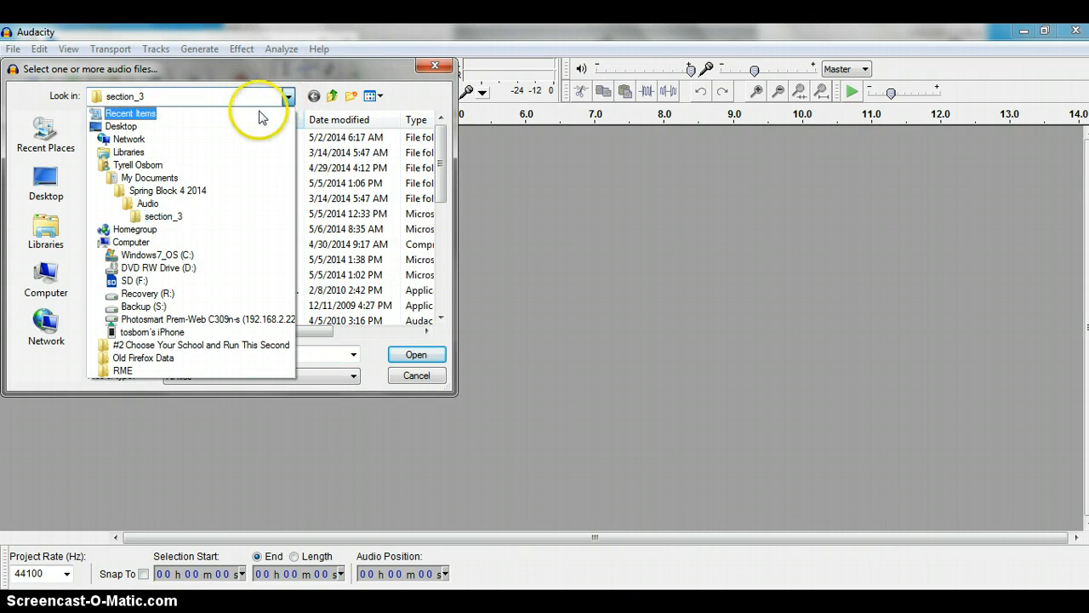
click(334, 96)
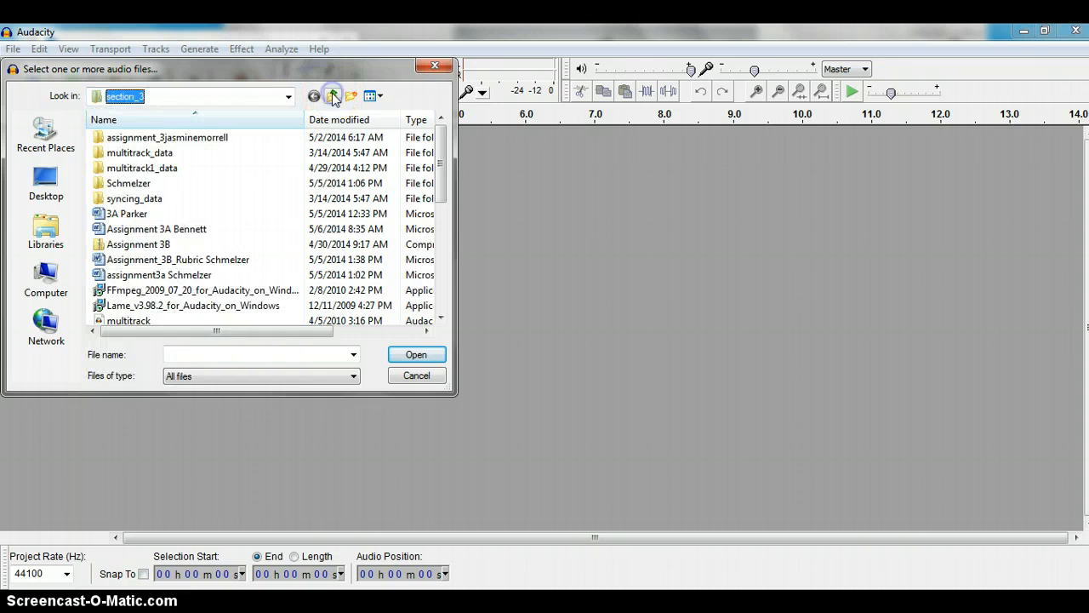
click(333, 97)
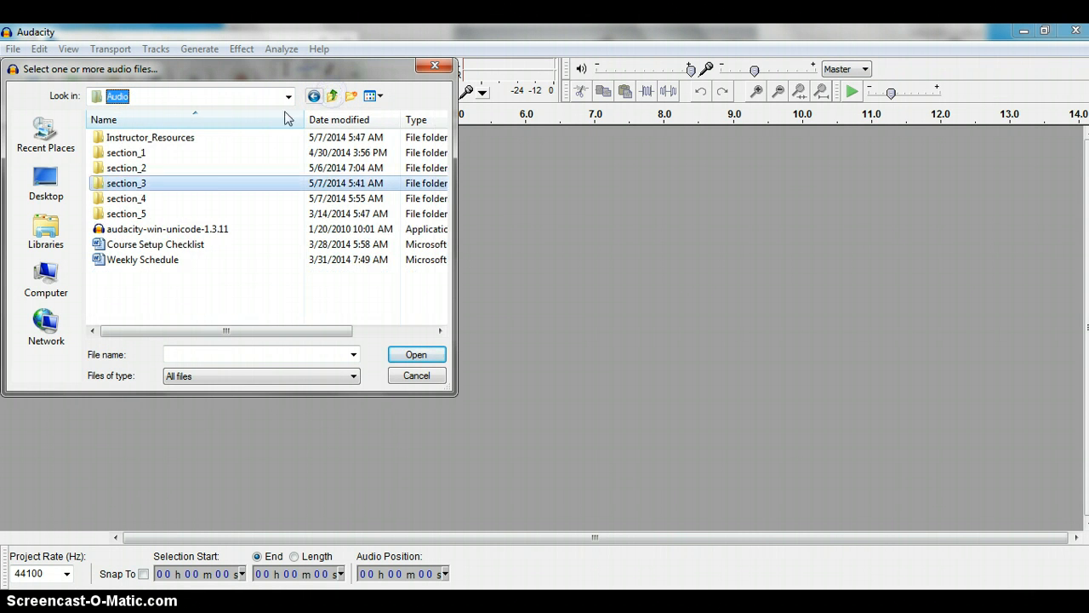
double_click(166, 200)
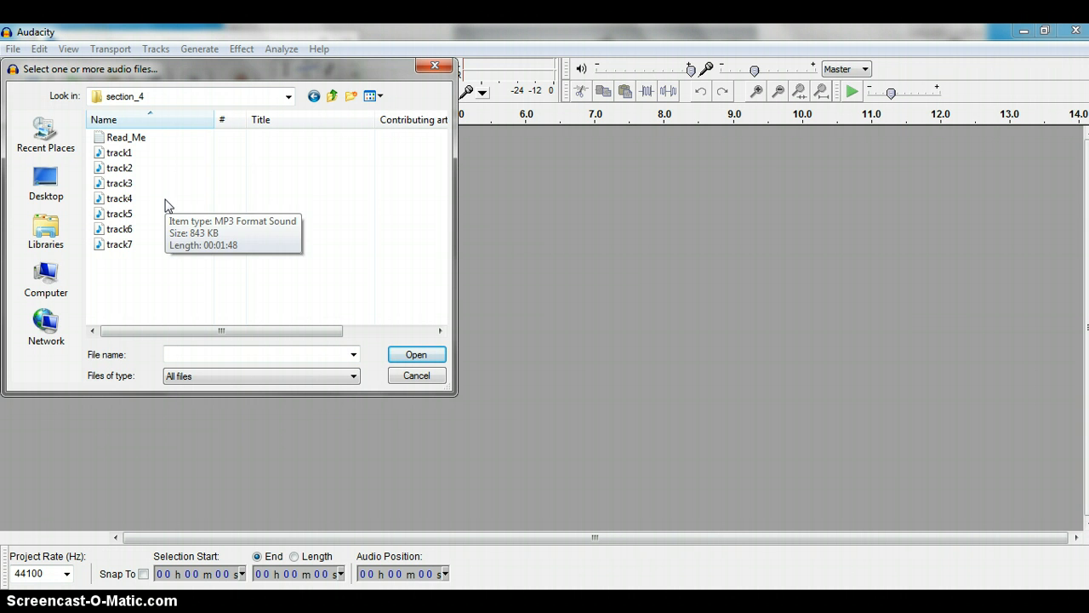
click(144, 158)
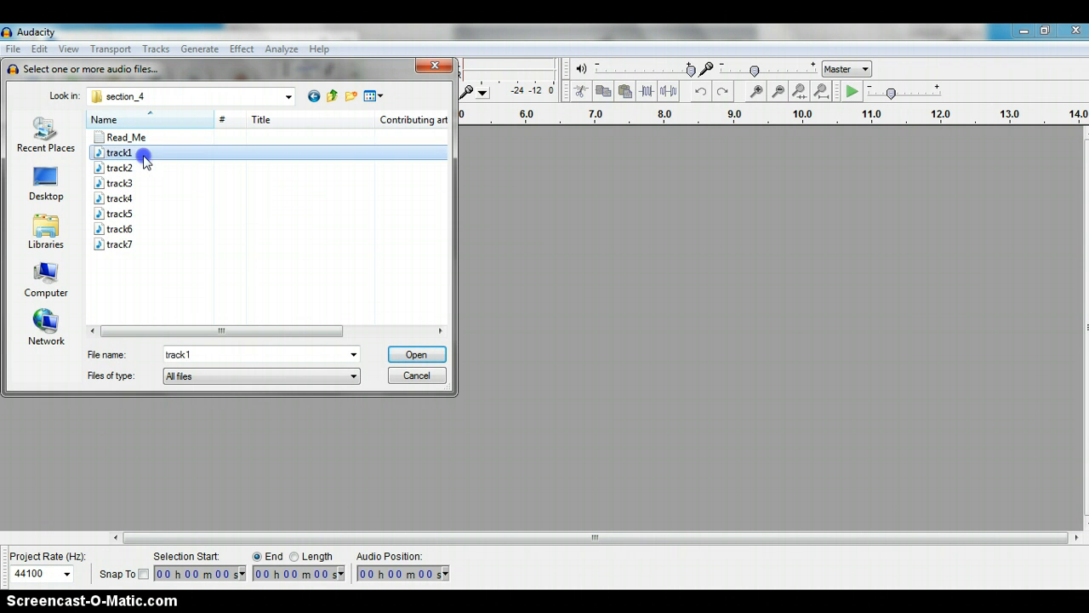
shift+click(143, 246)
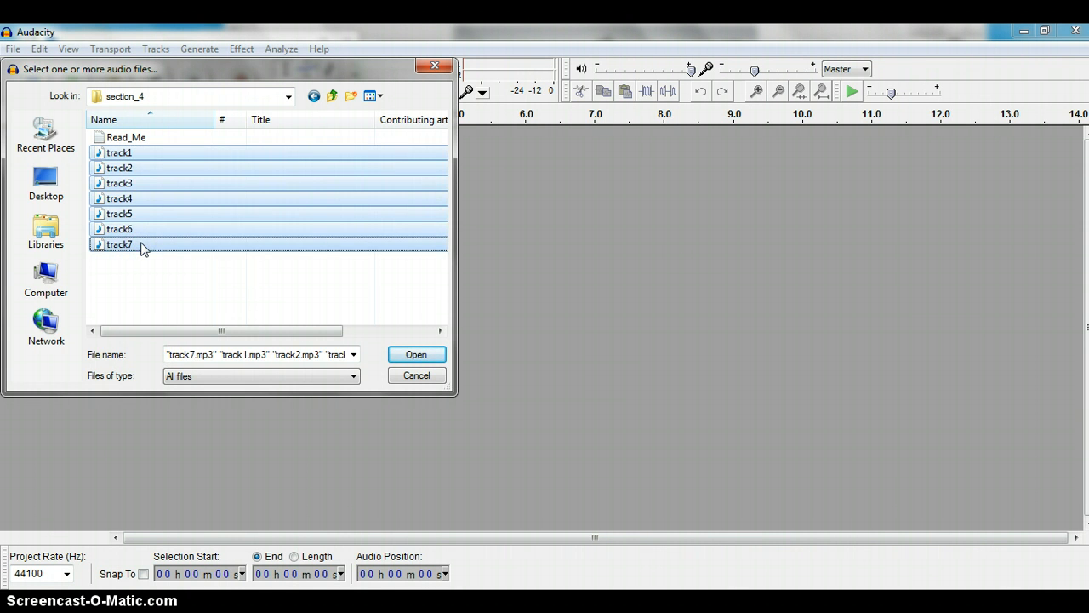
click(414, 355)
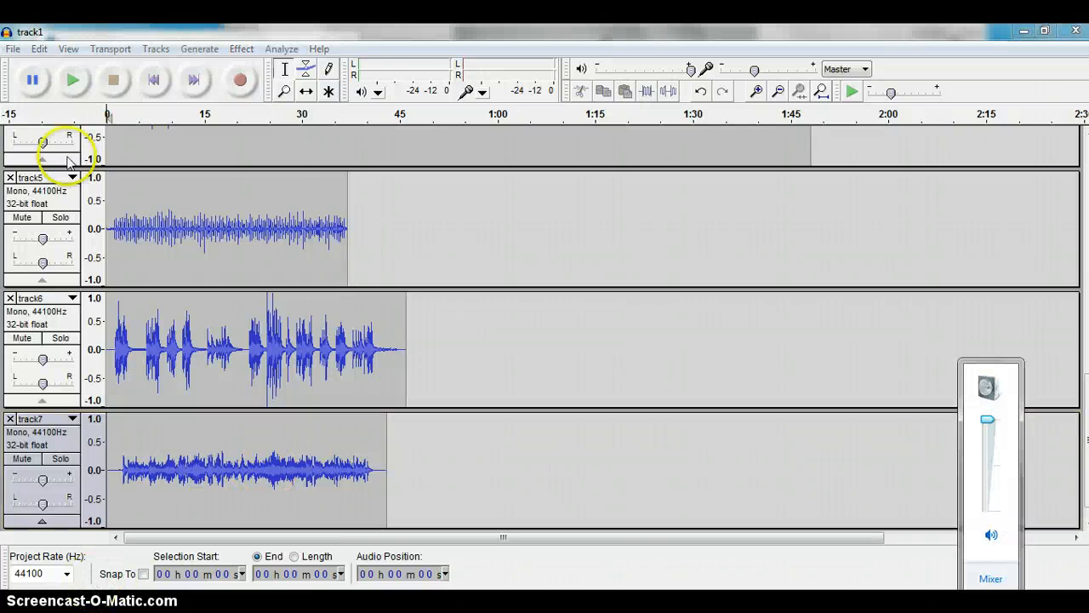
Step: Play the imported tracks together from the start, and stop playback after listening to the mix
click(74, 81)
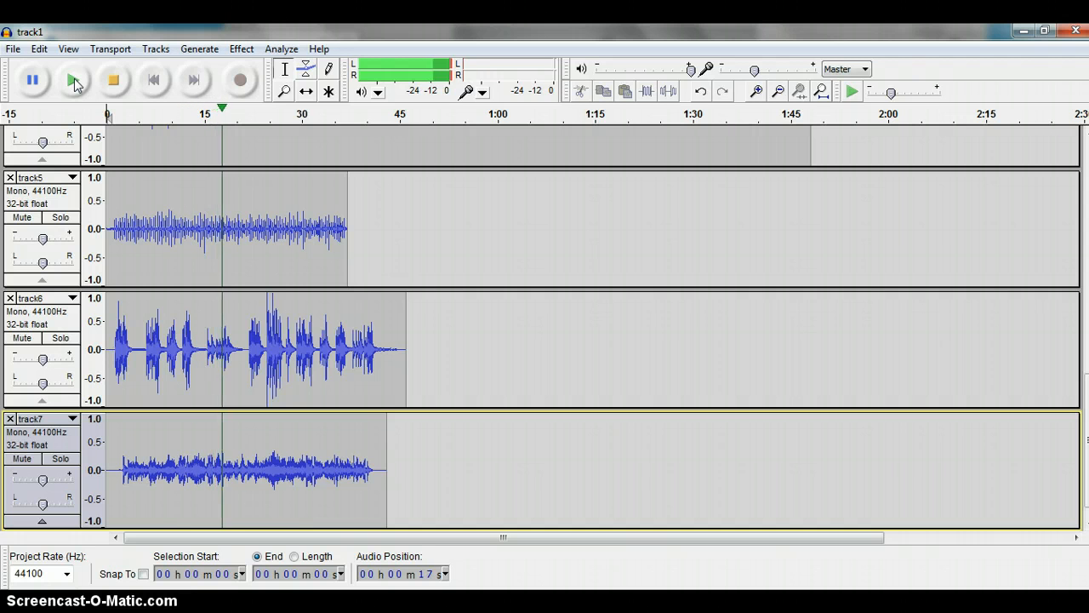
click(34, 83)
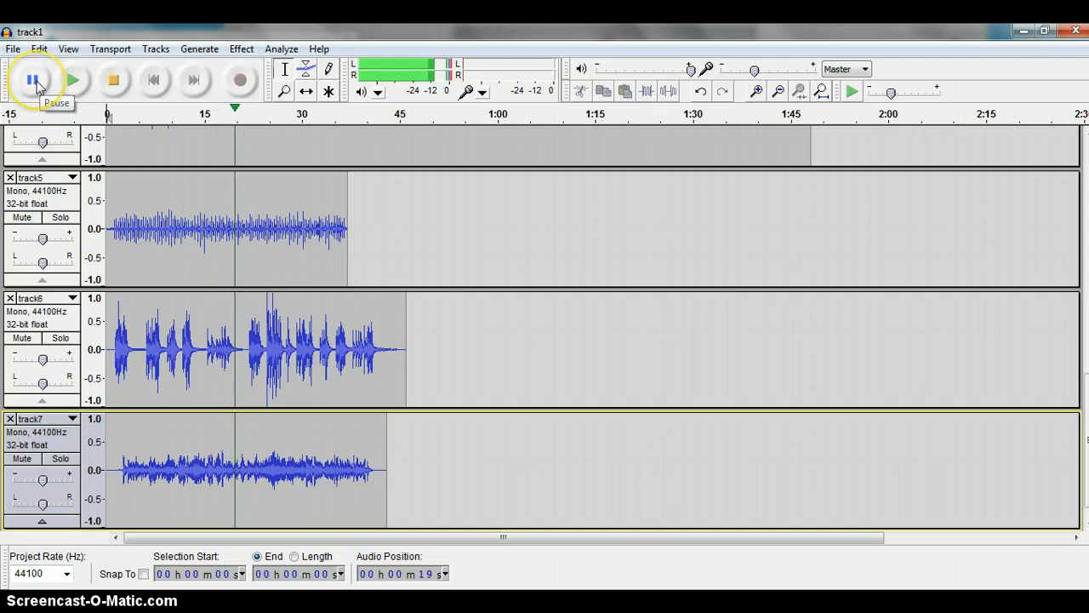
click(34, 82)
click(113, 81)
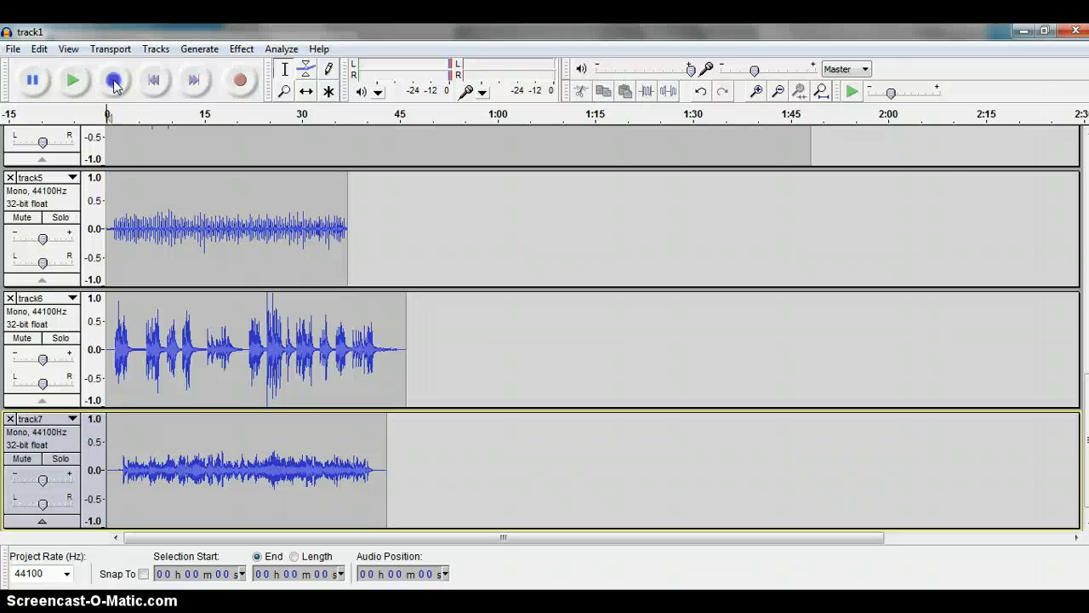
Step: Undo the import of track7 and loop-play the remaining tracks from the start
key(ctrl+z)
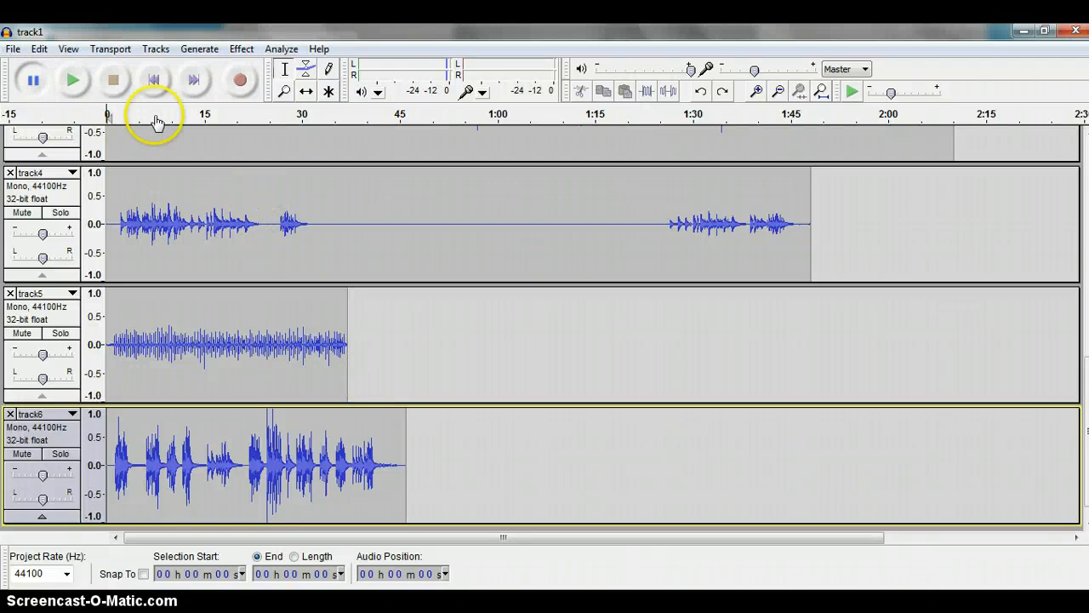
click(71, 80)
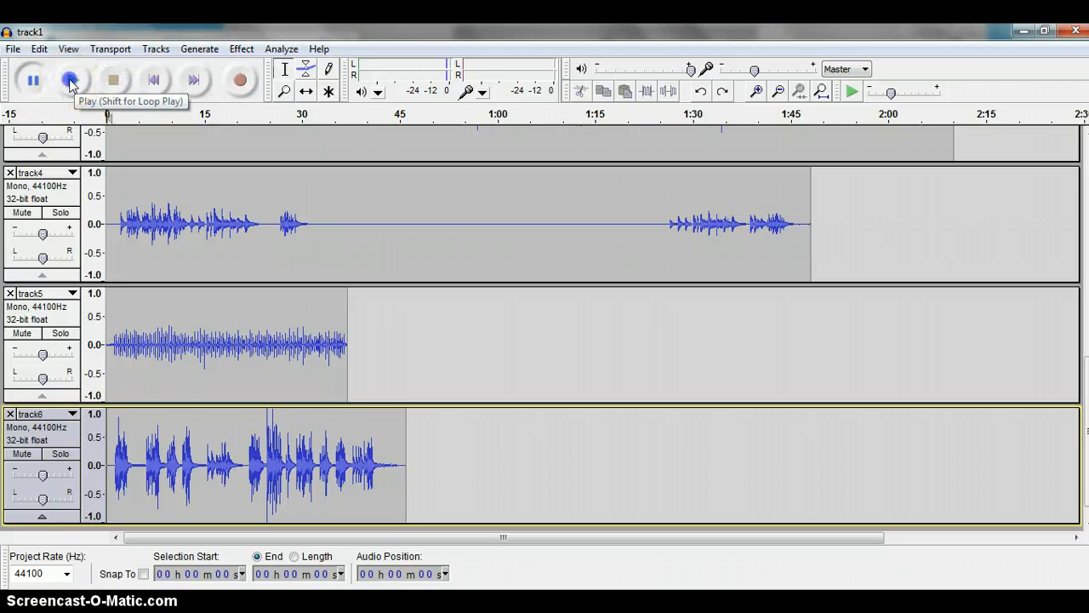
click(113, 80)
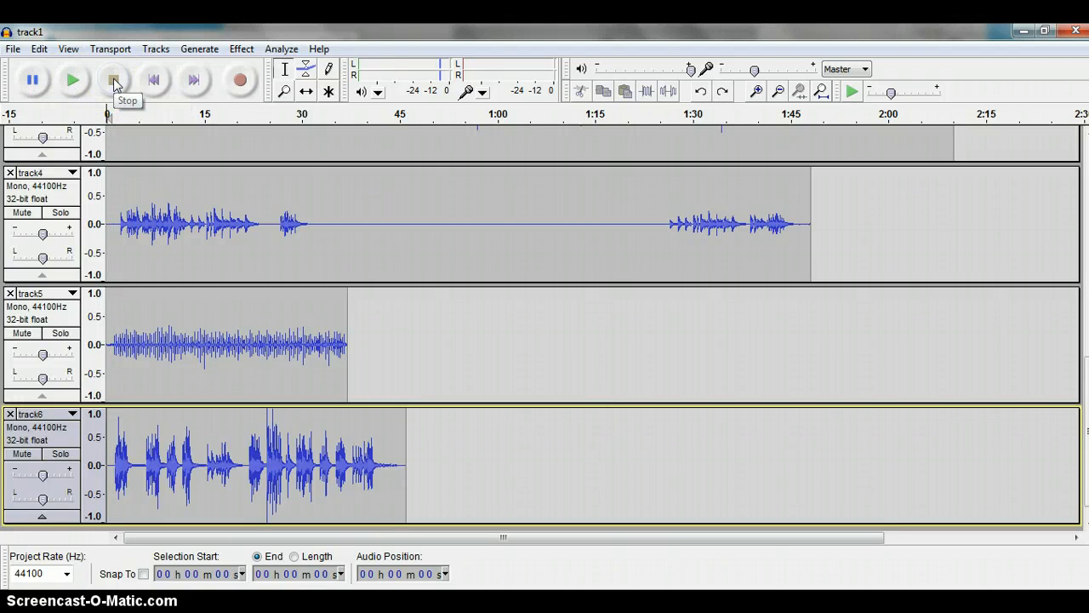
click(73, 81)
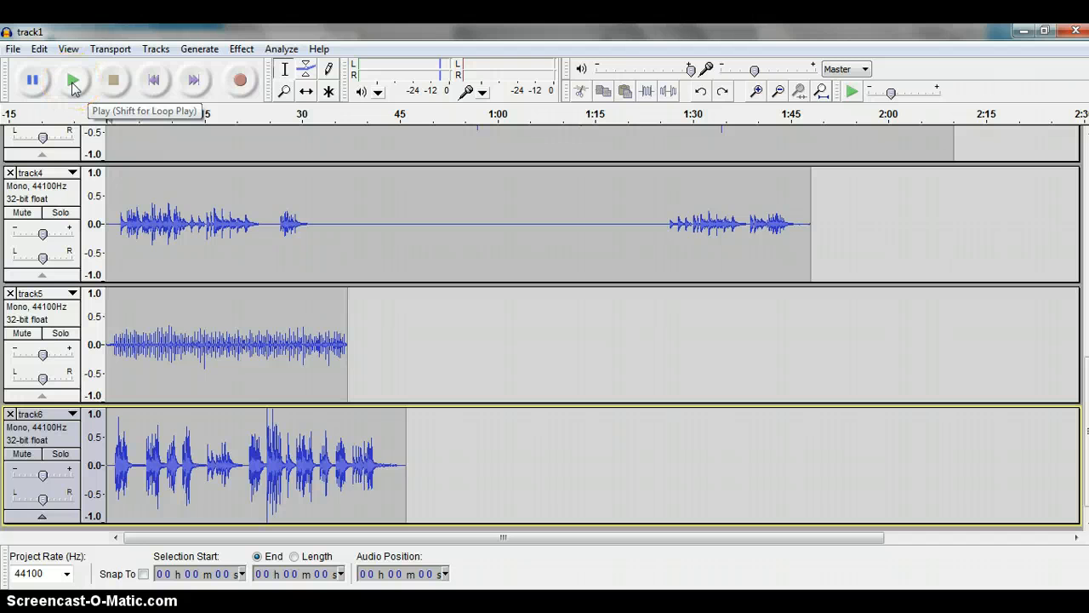
shift+click(74, 82)
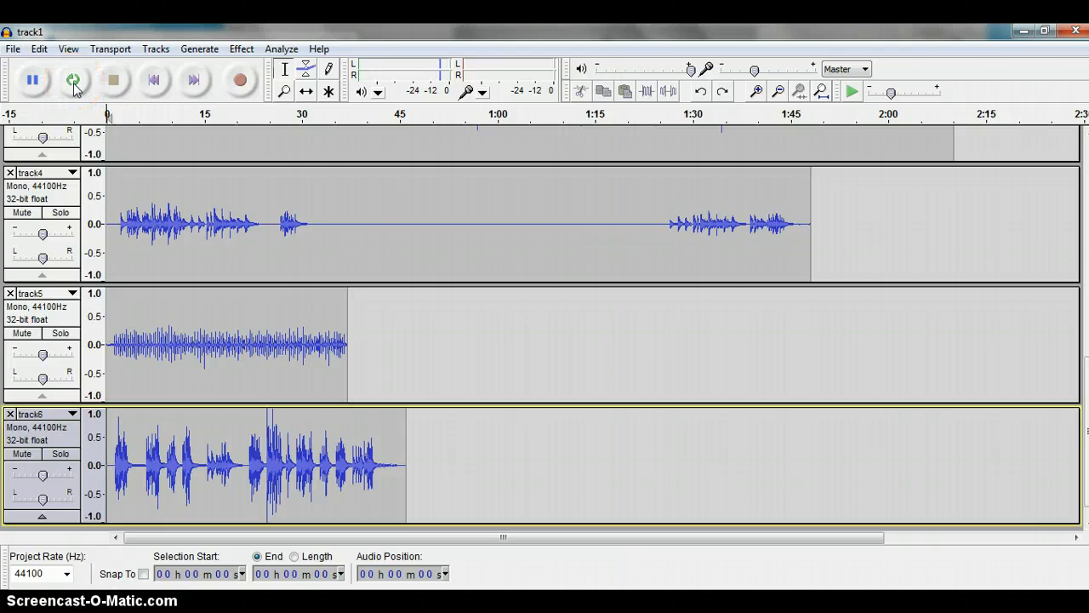
shift+click(74, 82)
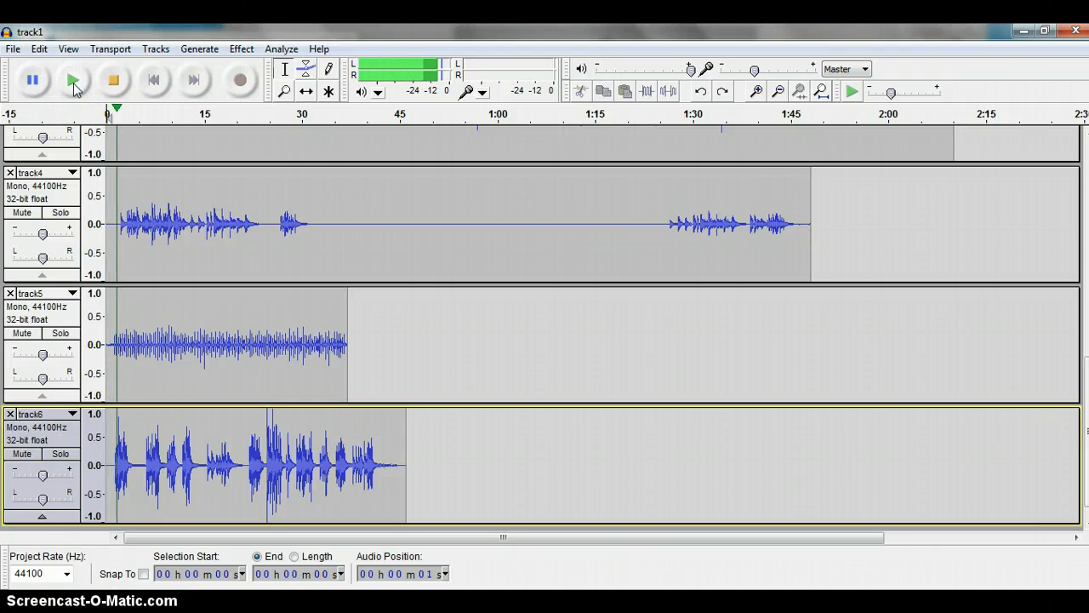
Step: Pause the playback and look through the imported tracks from track1 down to track7
click(34, 81)
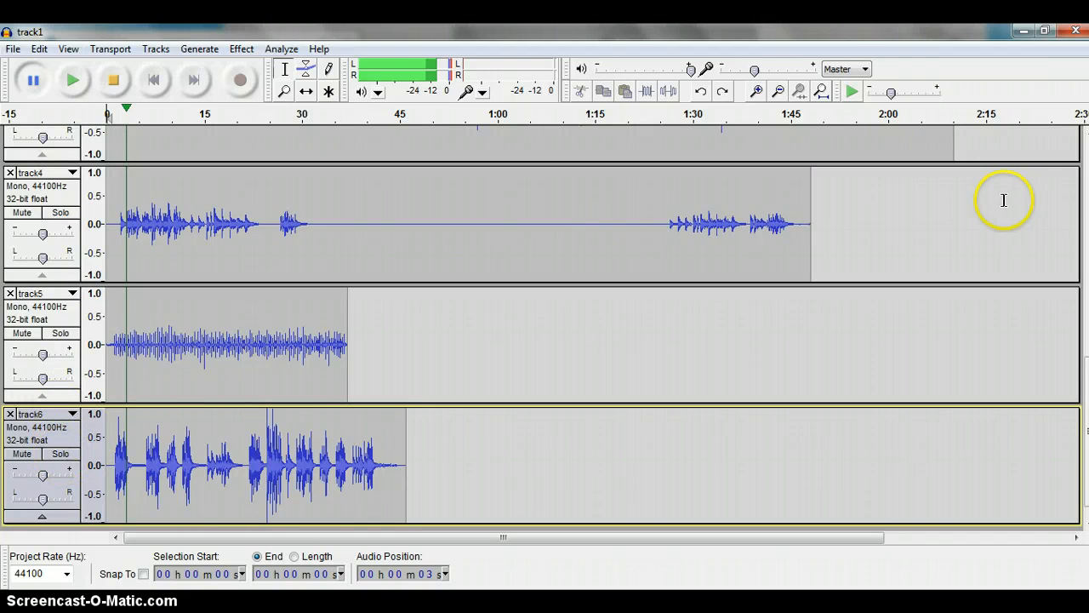
scroll(545, 326, up, 5)
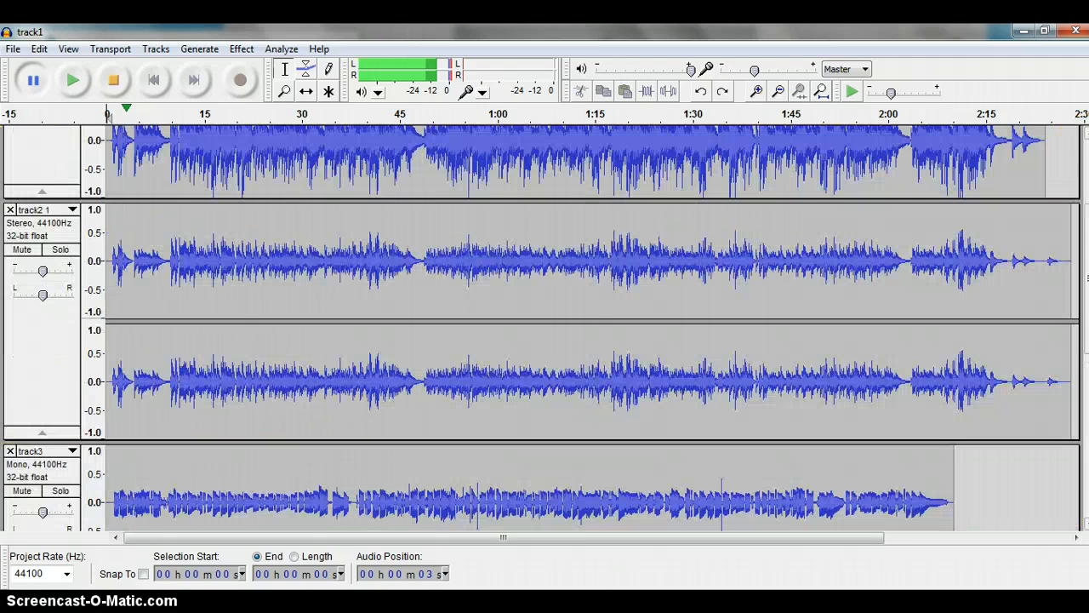
scroll(545, 326, up, 5)
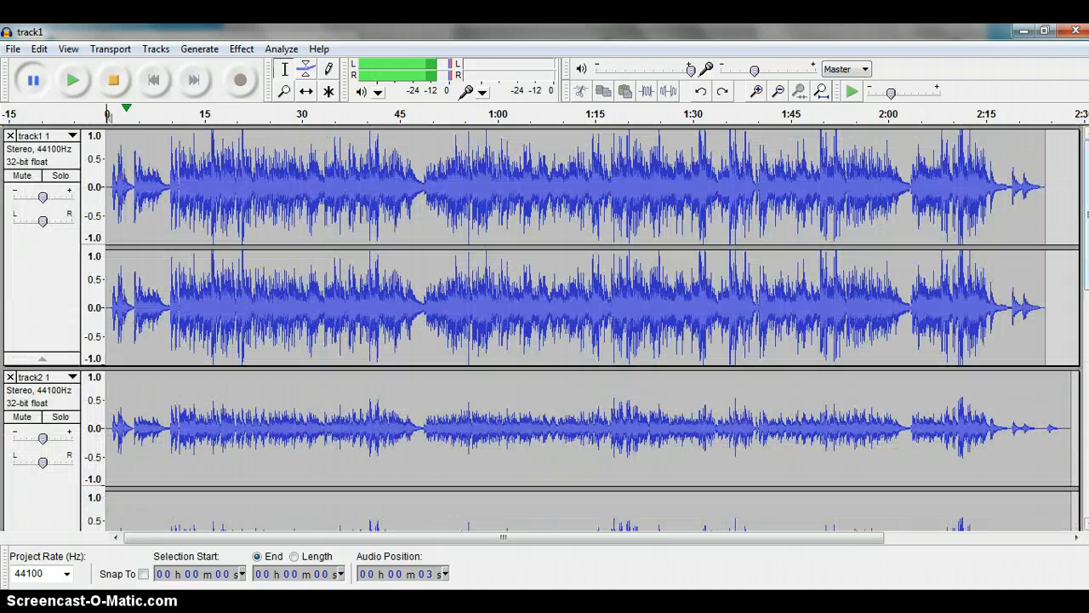
click(56, 182)
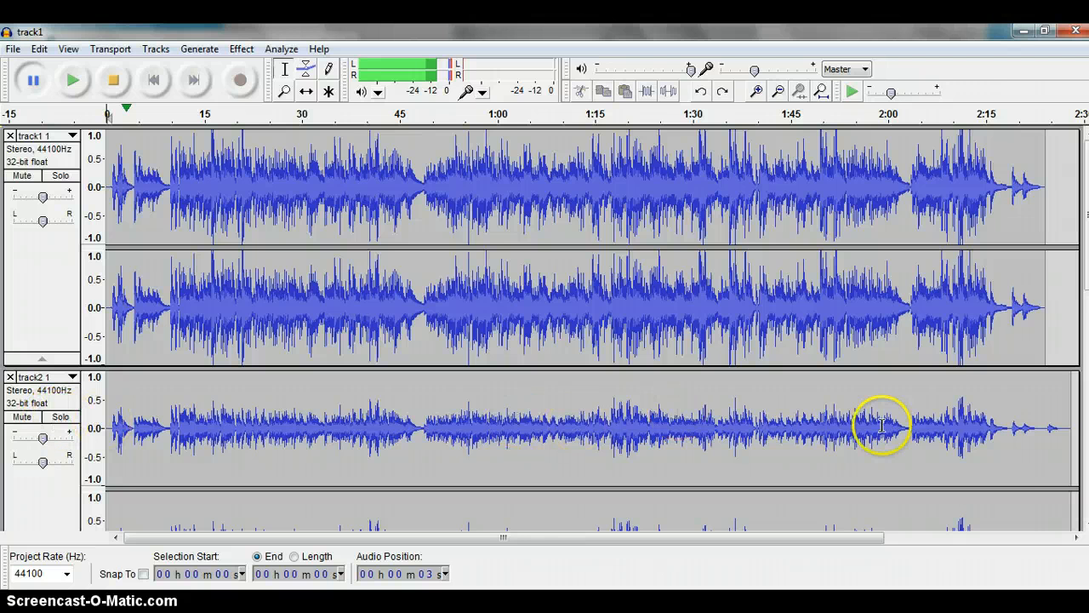
scroll(1076, 462, down, 8)
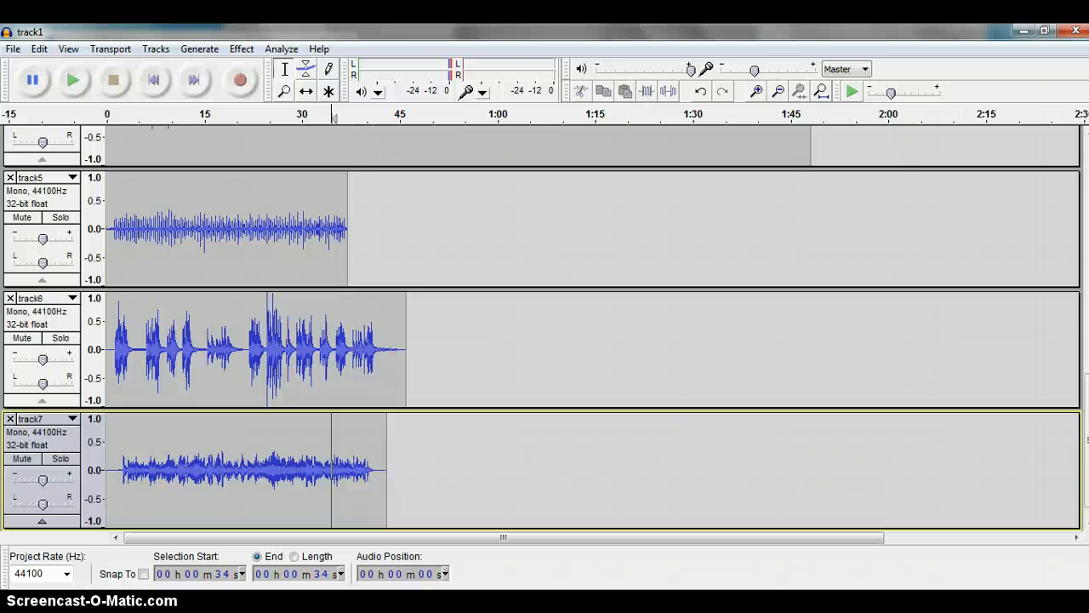
key(ctrl+z)
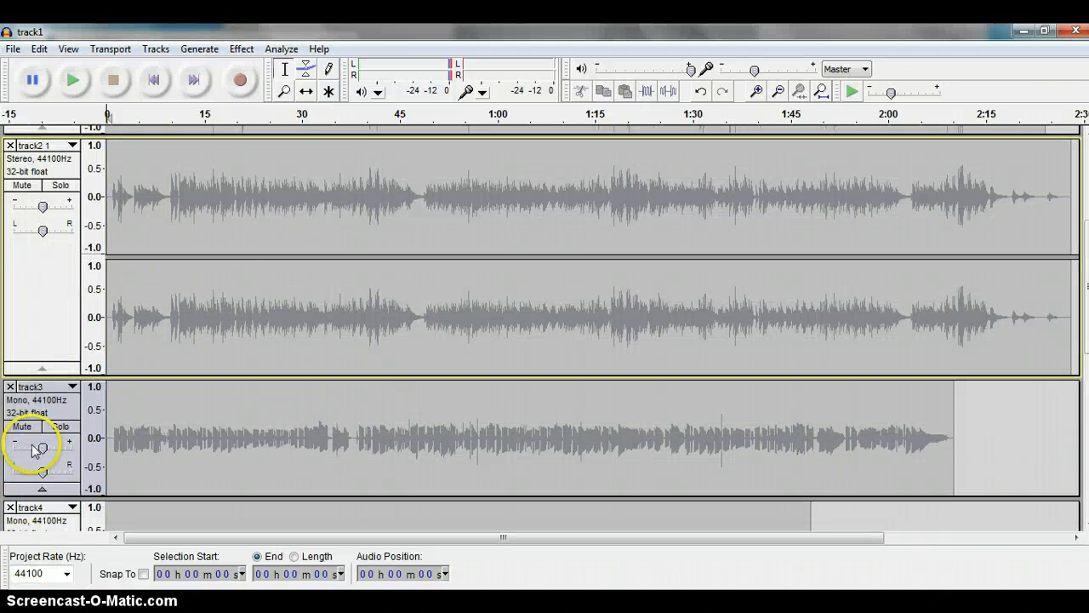
Step: Save the project as sample_mix in the section_4 folder
click(13, 49)
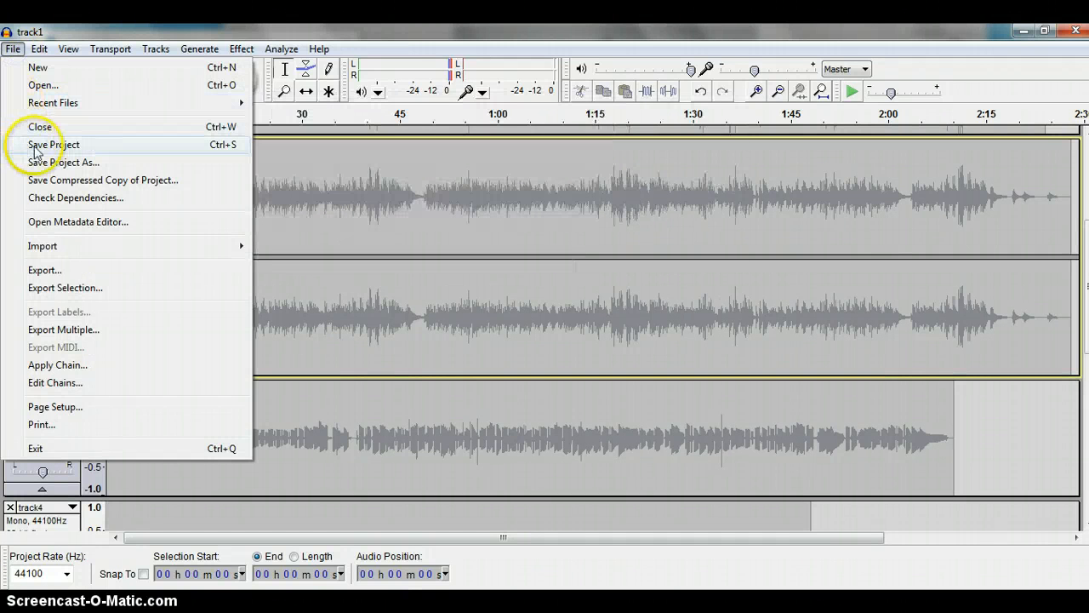
click(48, 162)
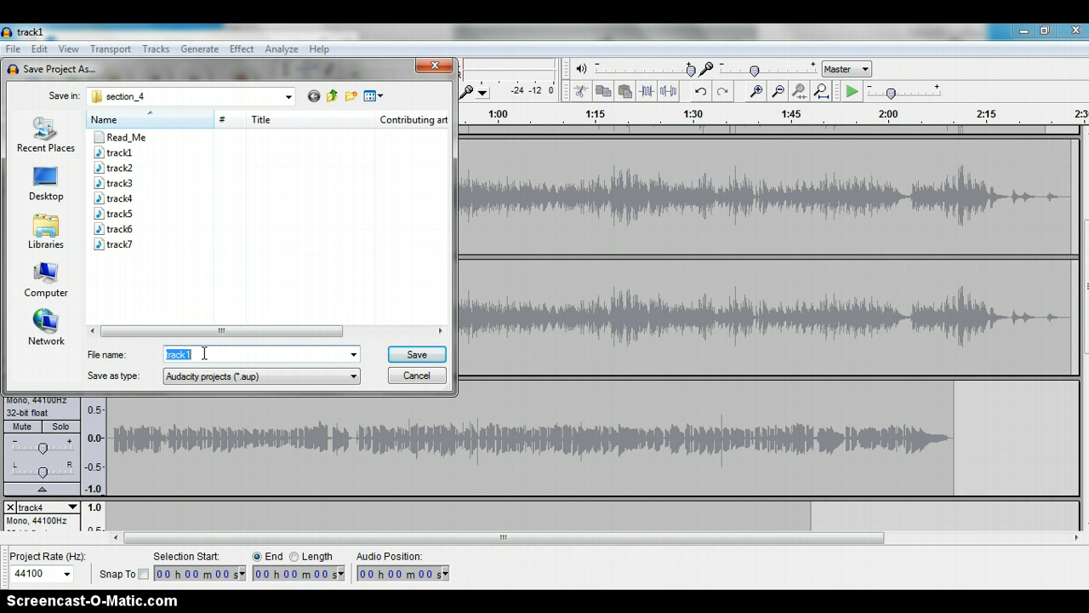
text(sample_mix)
click(417, 354)
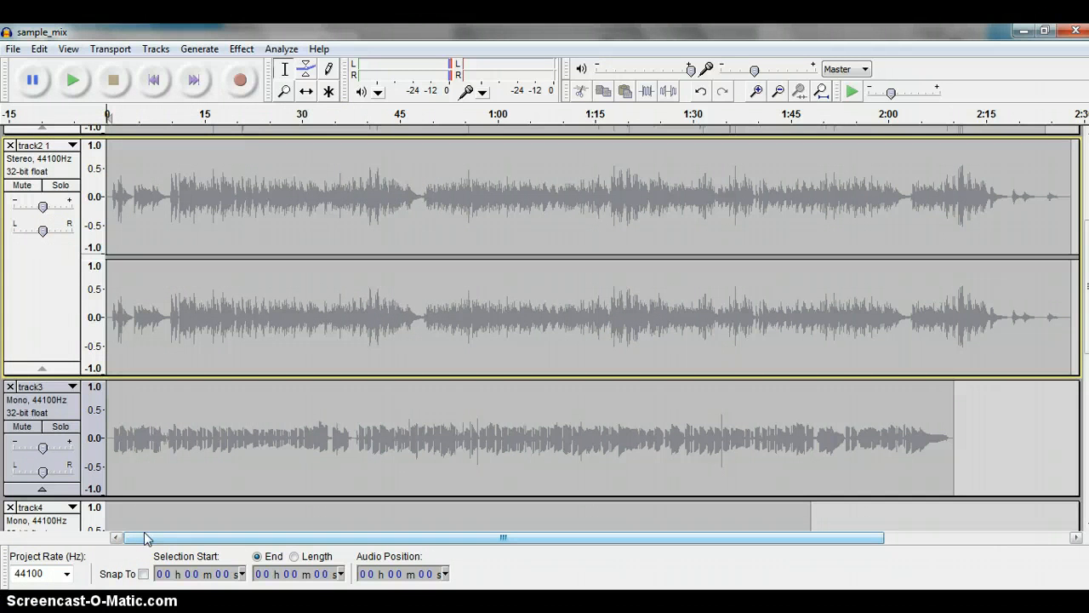
Step: Turn off solo for track7
click(194, 437)
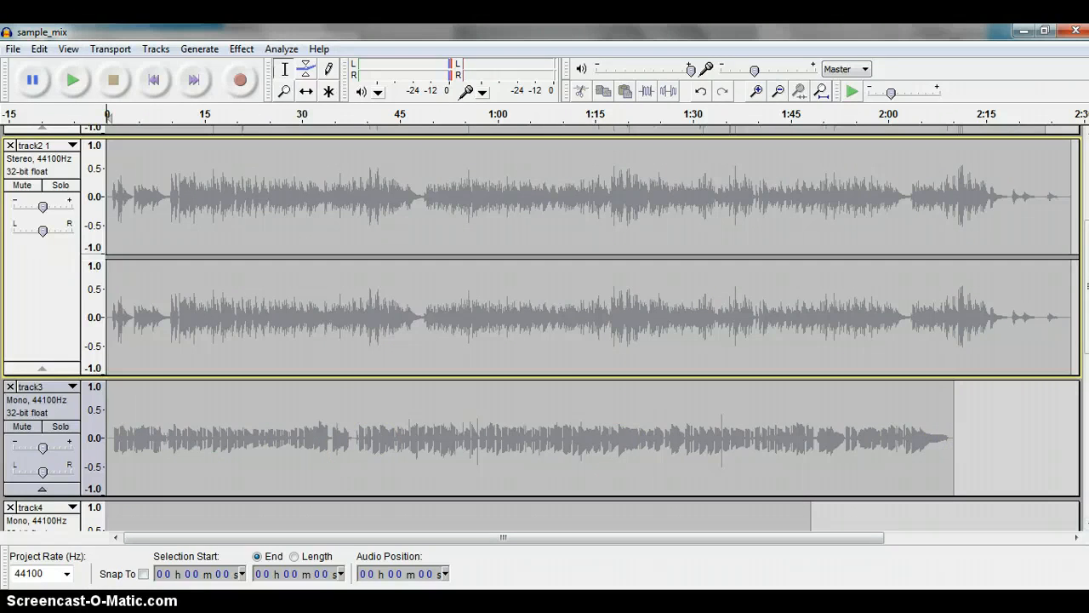
click(1087, 443)
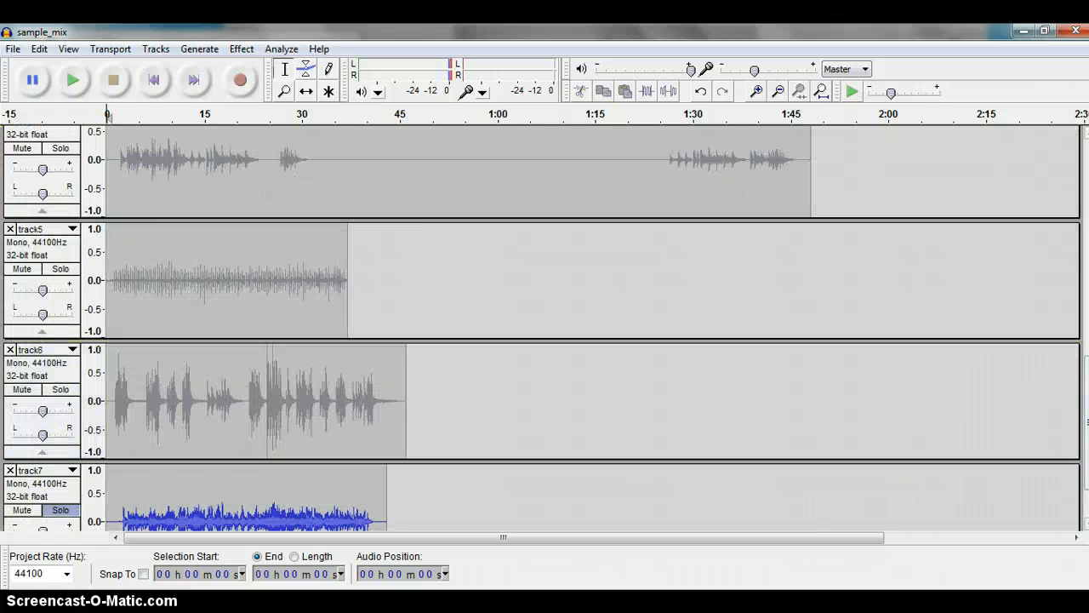
click(1085, 499)
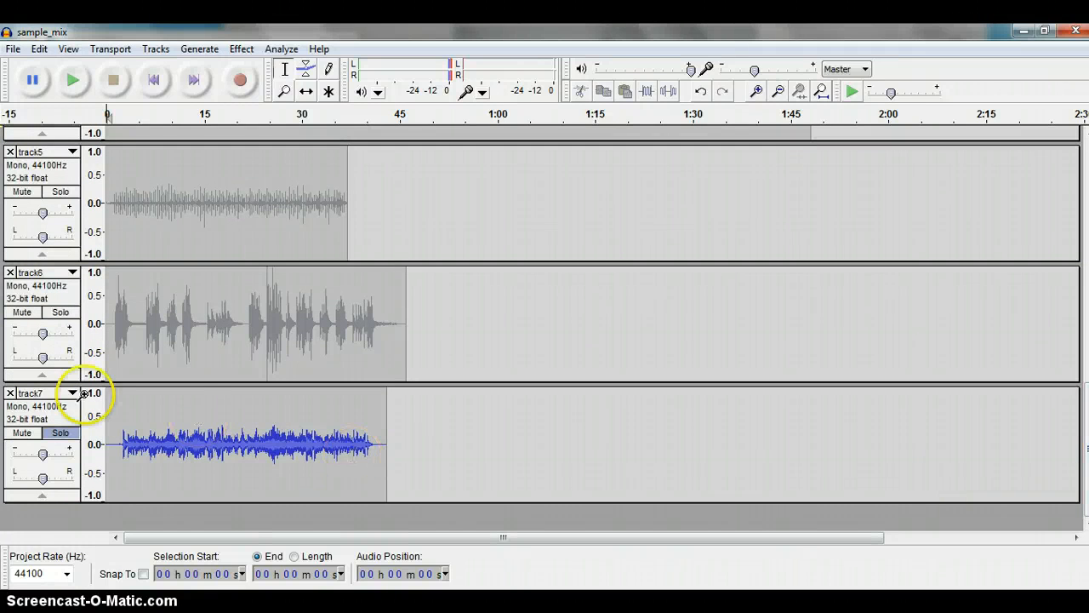
click(61, 433)
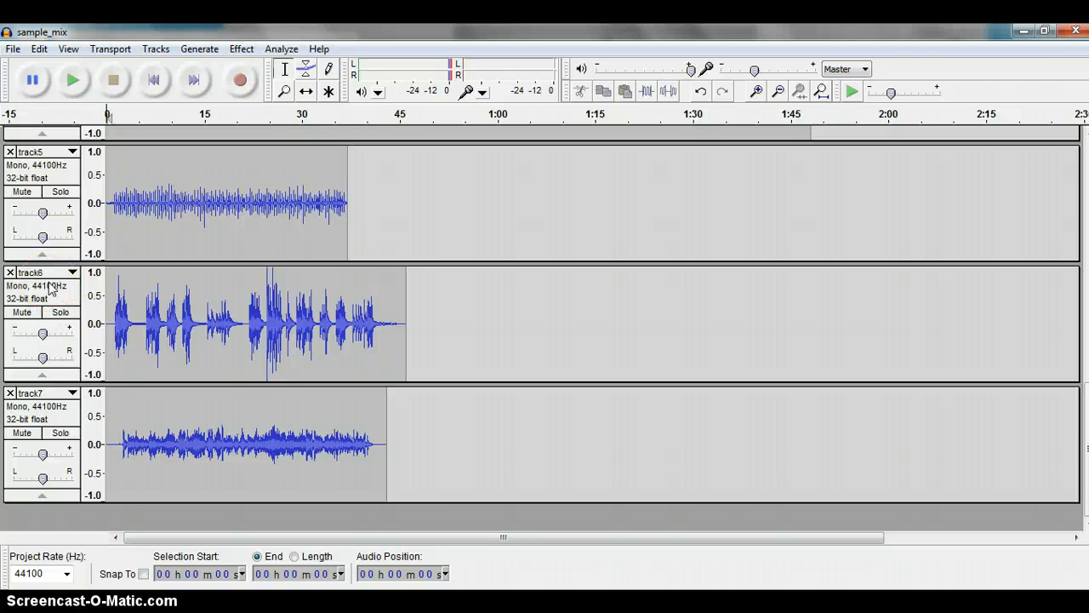
Step: Play the mix from the start, solo track6 and track7 briefly one after the other, and stop playback
click(56, 313)
click(60, 153)
click(74, 81)
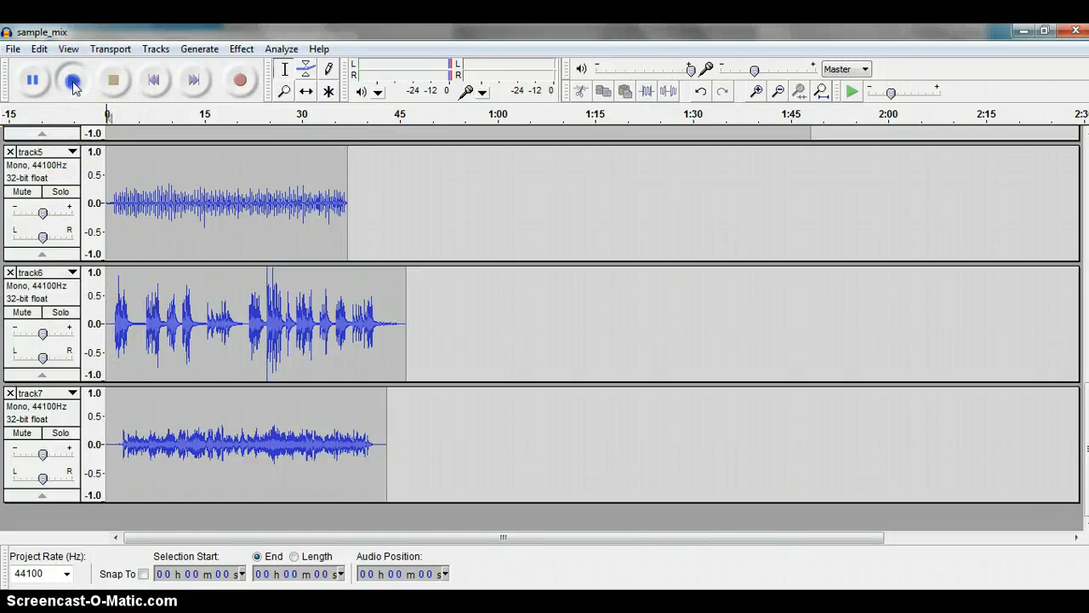
click(61, 313)
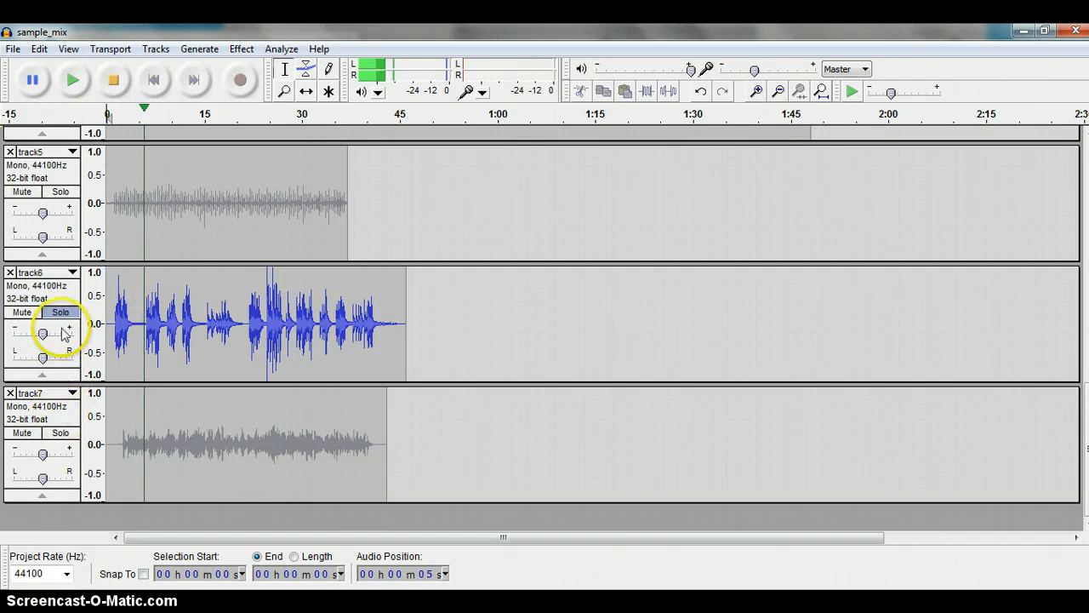
click(60, 312)
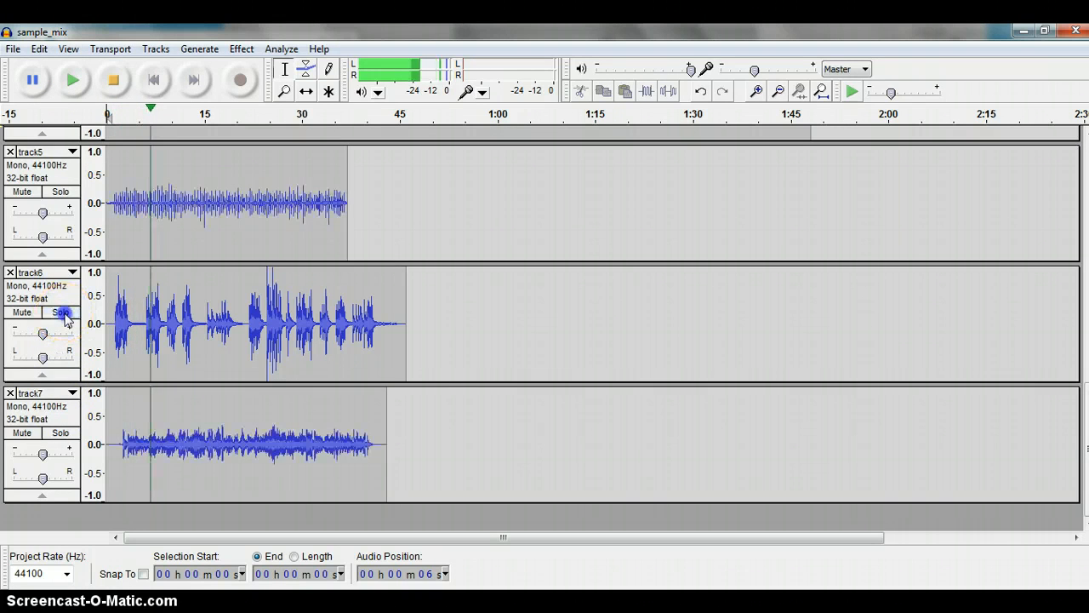
click(60, 434)
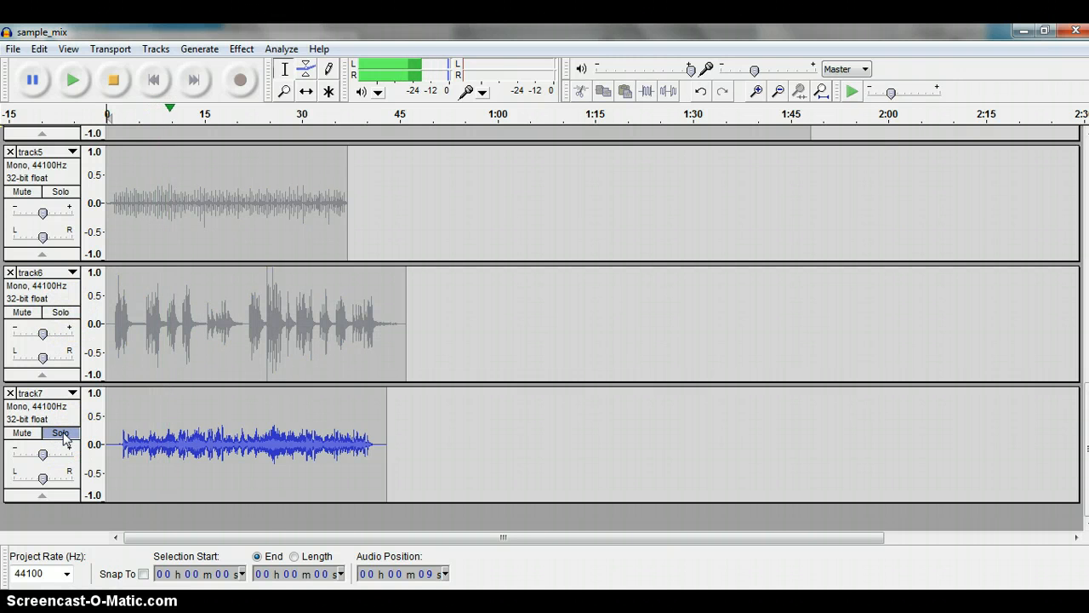
click(61, 434)
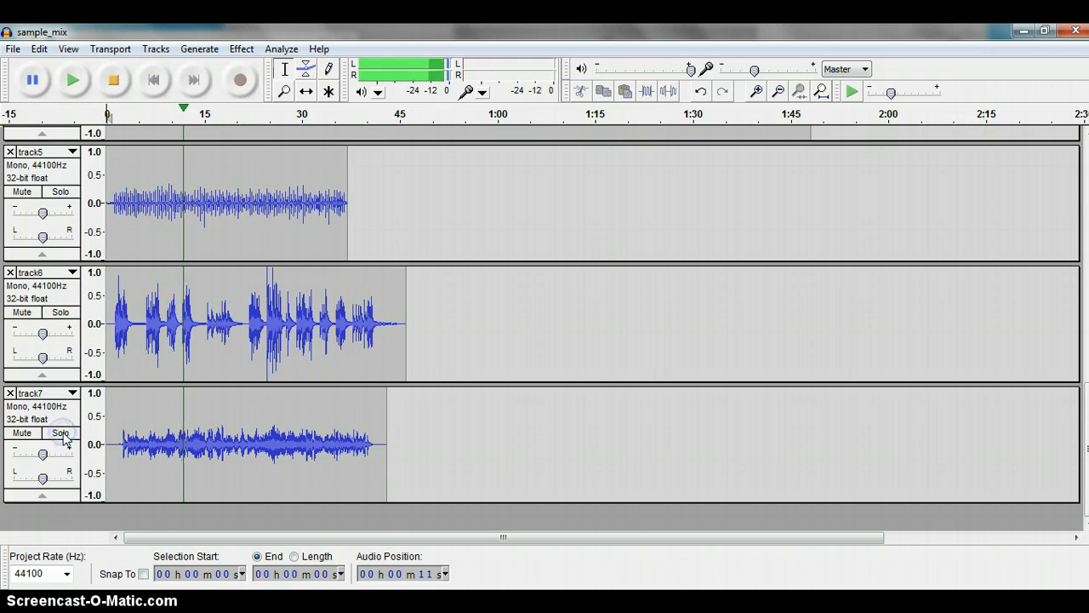
click(113, 83)
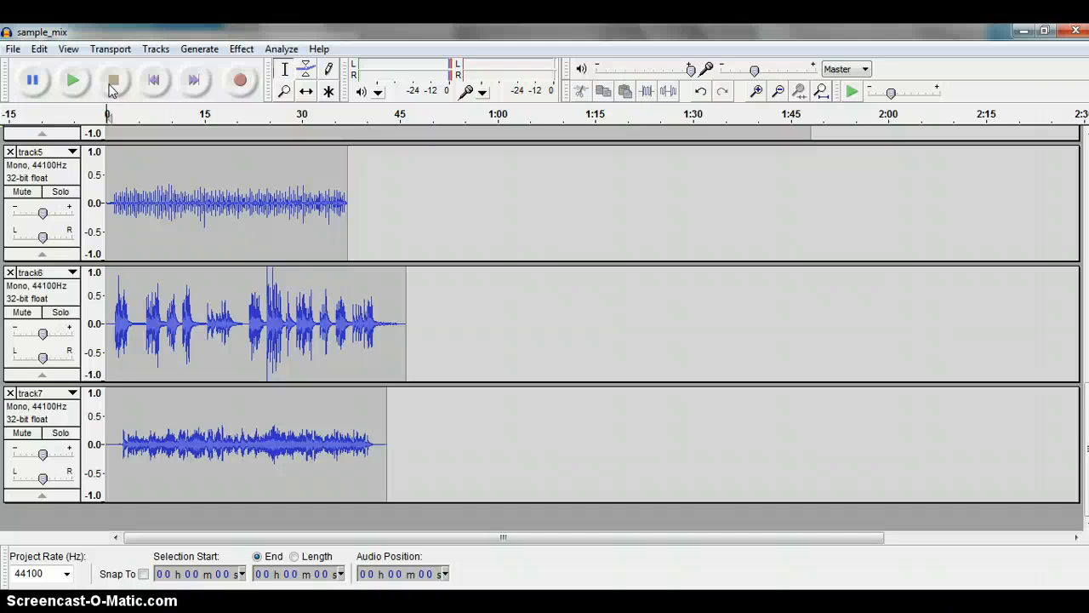
Step: Remove track7 from the project and look at the available editing commands
click(10, 393)
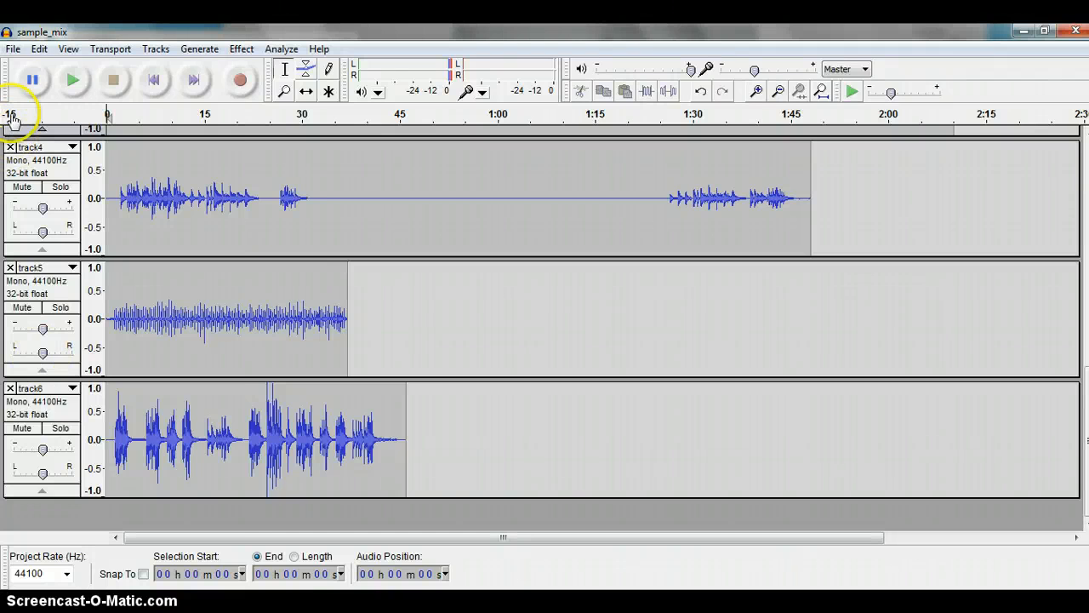
click(39, 49)
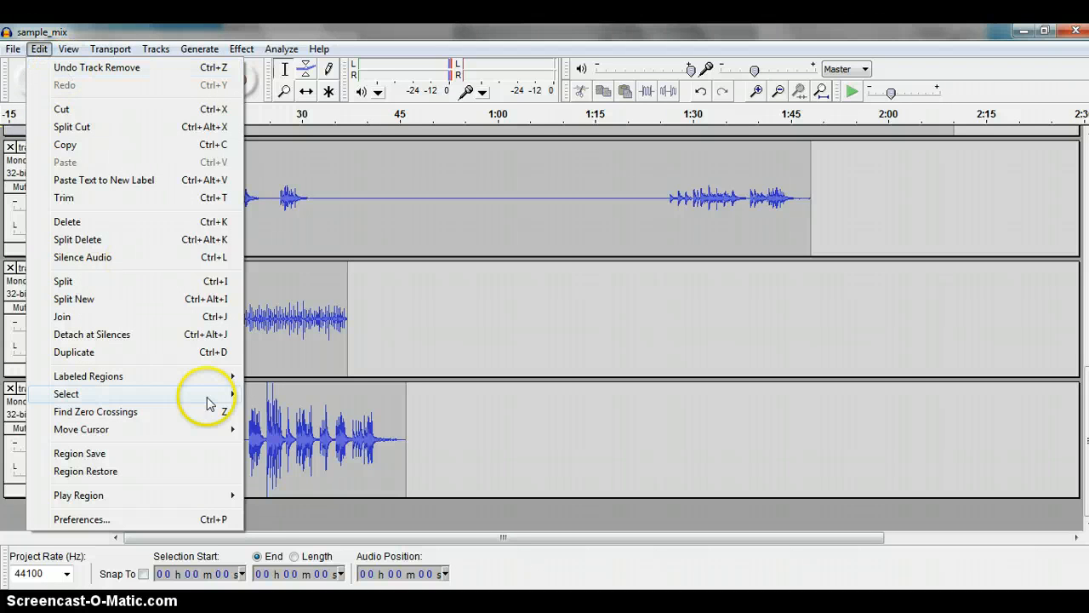
click(265, 513)
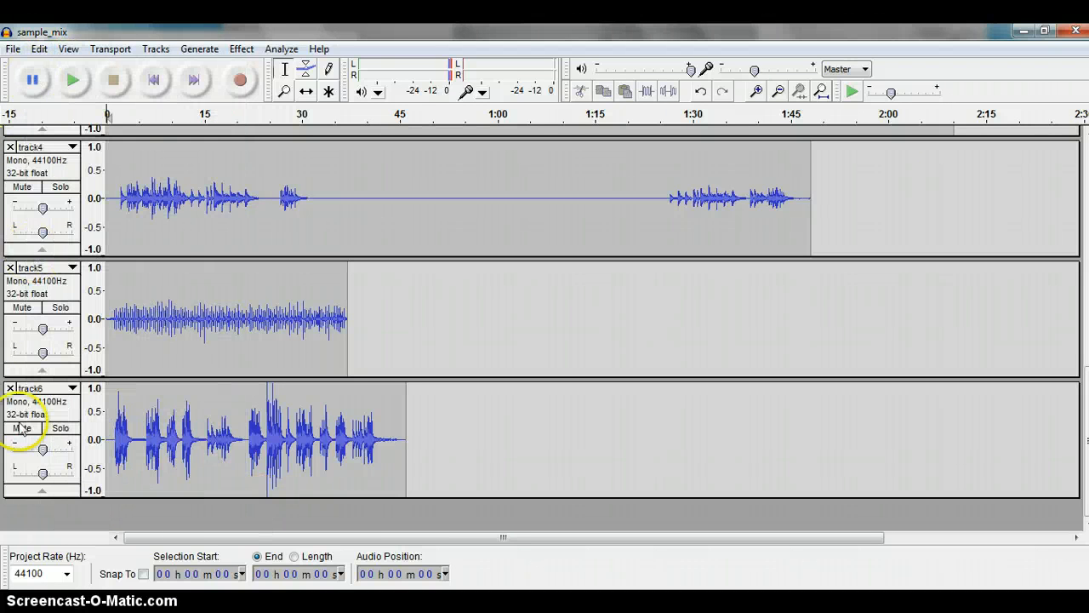
click(216, 465)
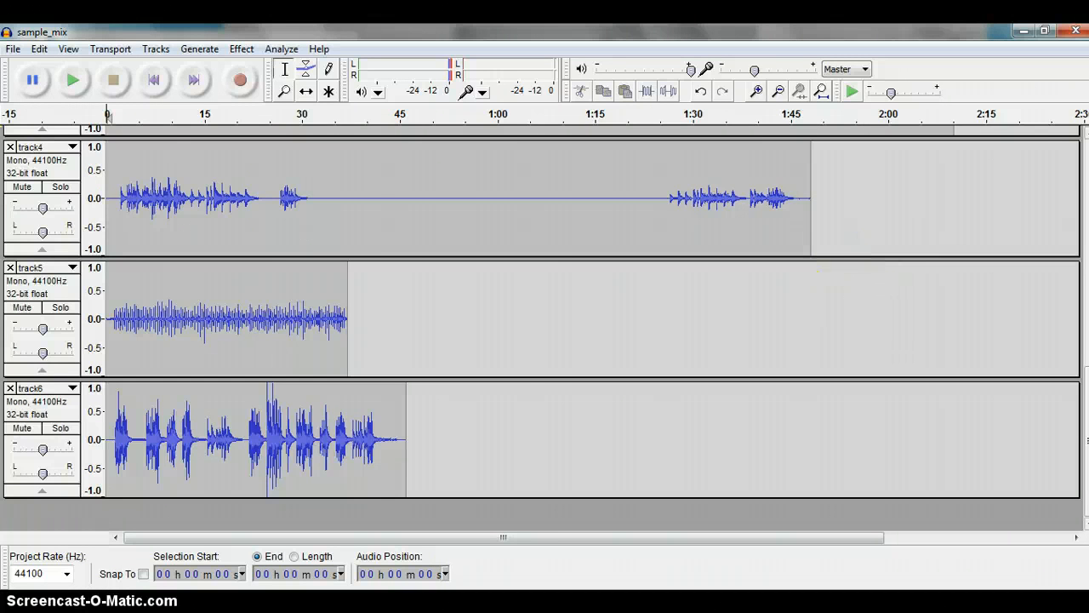
Step: Look over the remaining tracks and select the entire audio of track1, from the start to 2 min 24 s
scroll(544, 323, up, 5)
scroll(545, 323, up, 3)
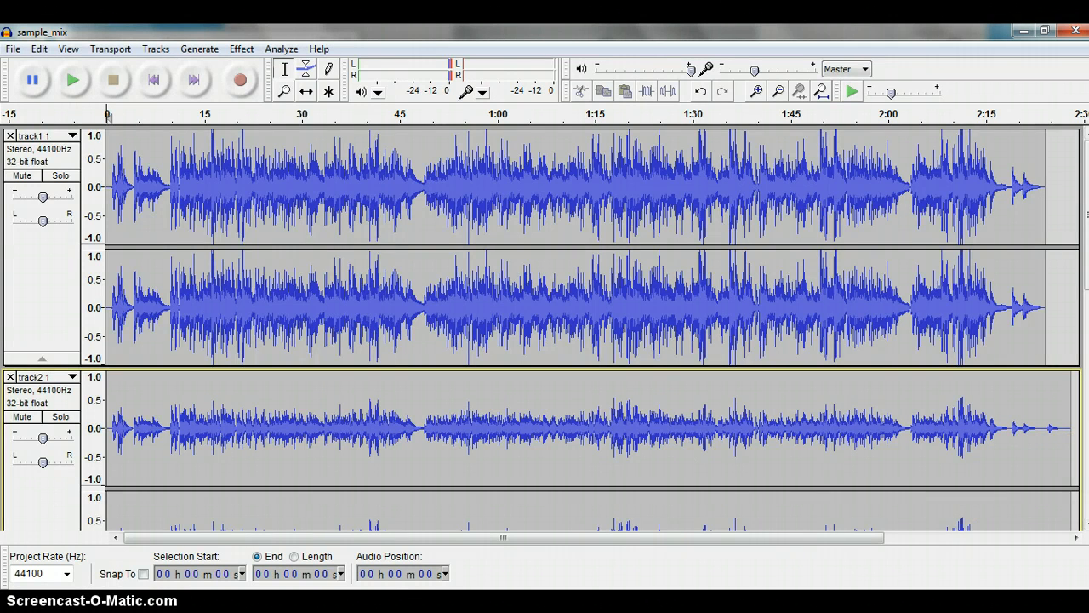
scroll(1086, 340, down, 5)
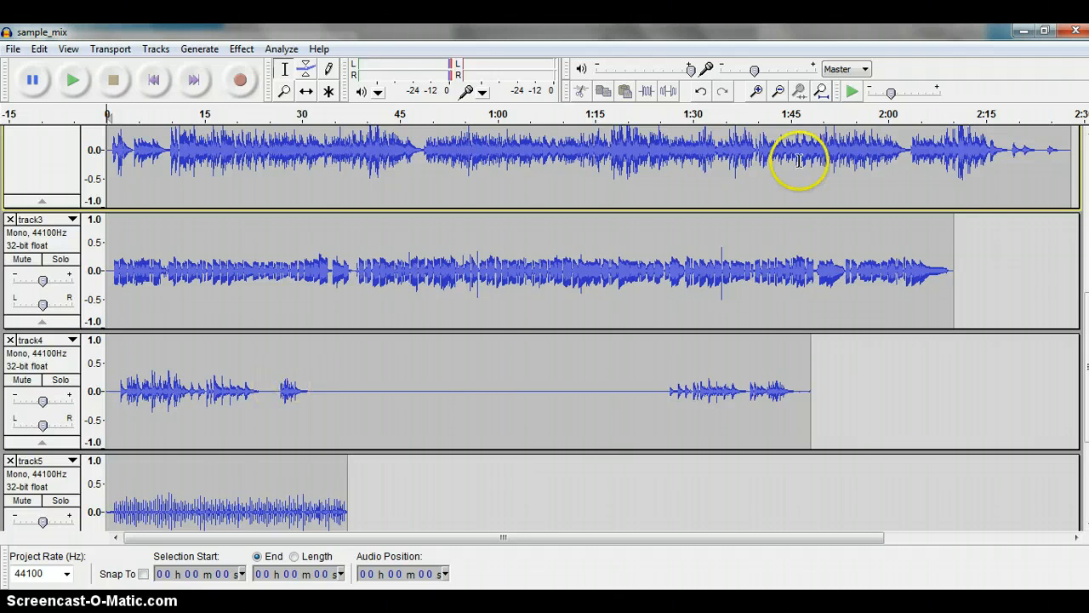
scroll(545, 326, up, 5)
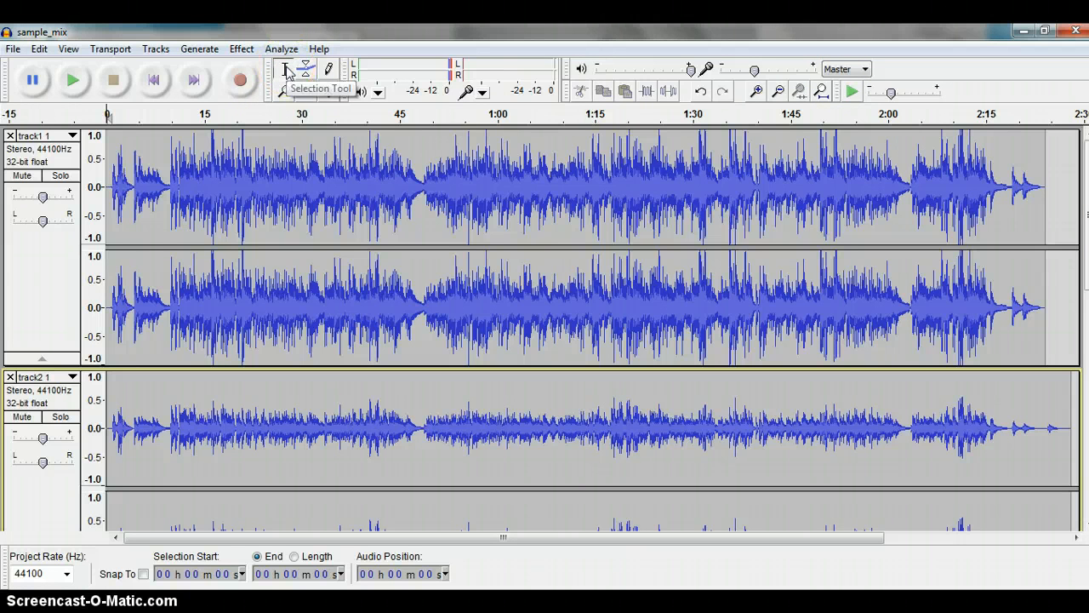
click(109, 224)
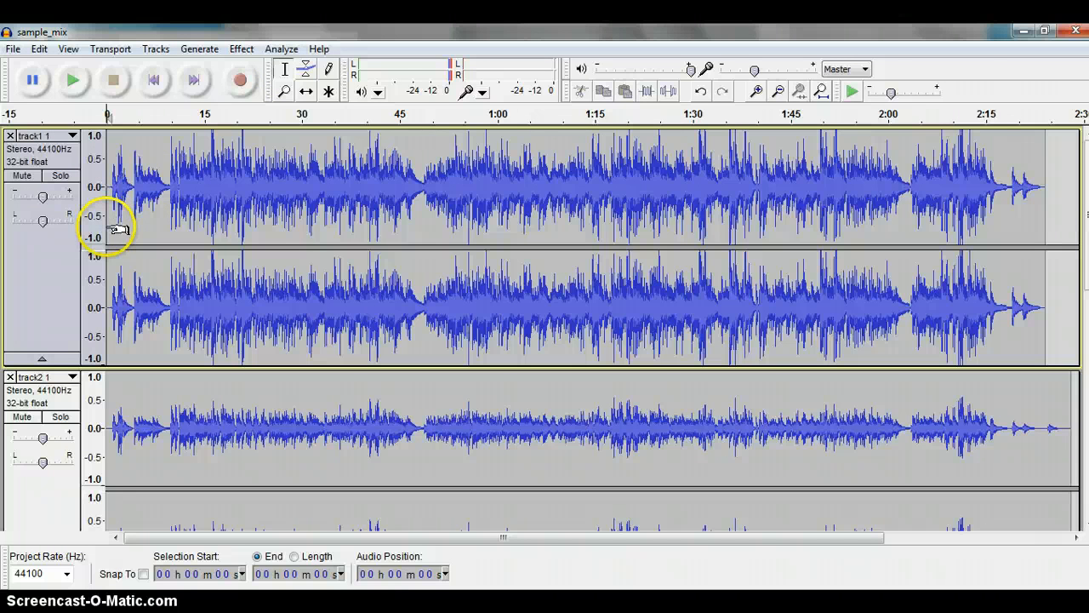
drag(111, 227, 1046, 263)
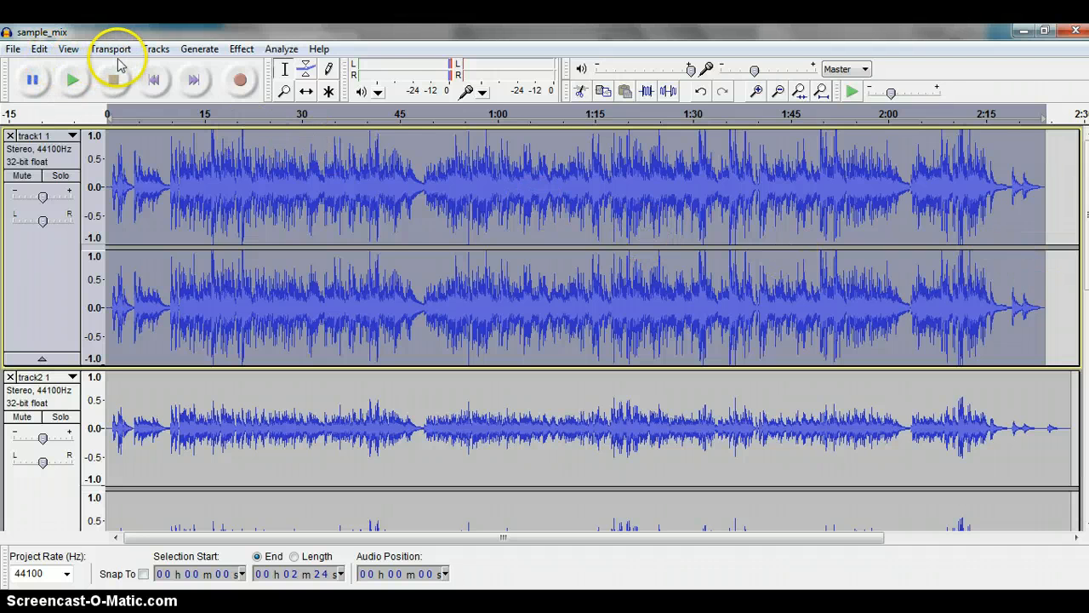
Step: Try to add a new stereo track, and place the cursor in track2 at about 1 min 55 s
click(156, 50)
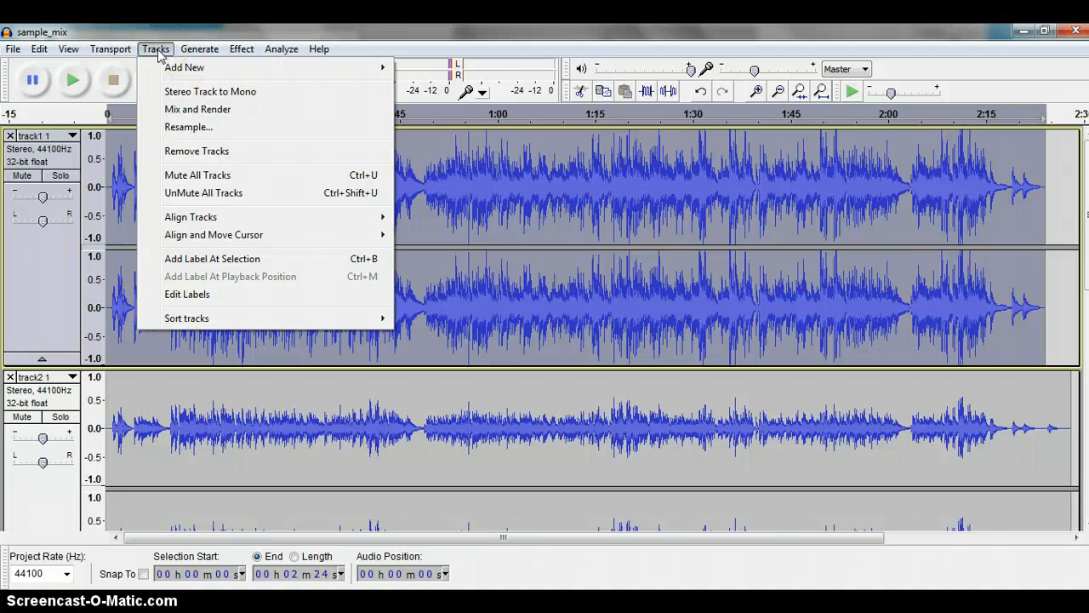
click(166, 67)
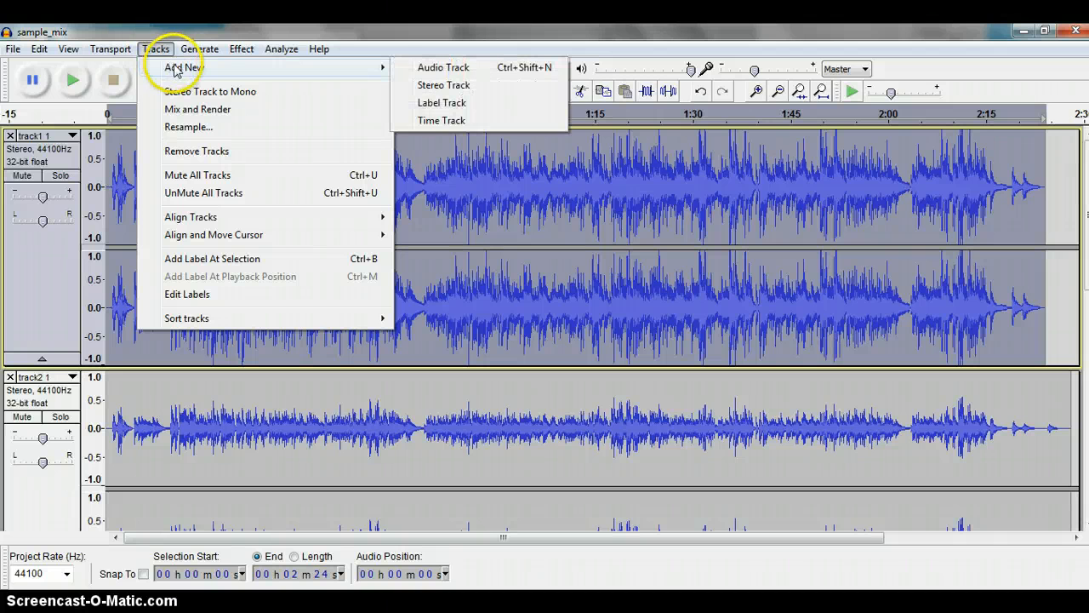
click(438, 85)
click(862, 413)
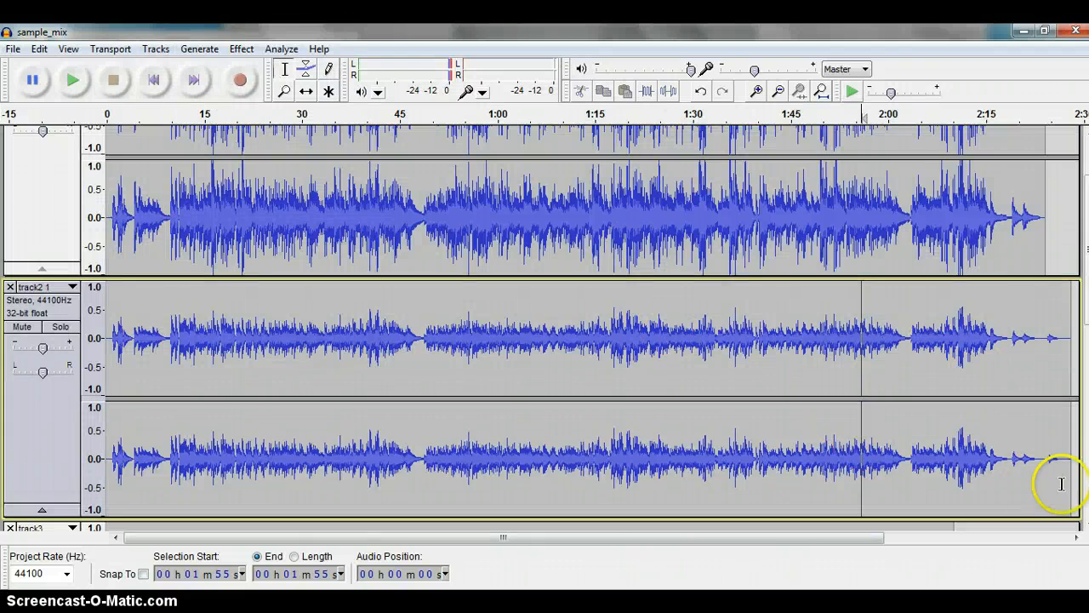
Step: Select the entire audio of track5, from the start to 37 s, and copy it
scroll(545, 327, down, 5)
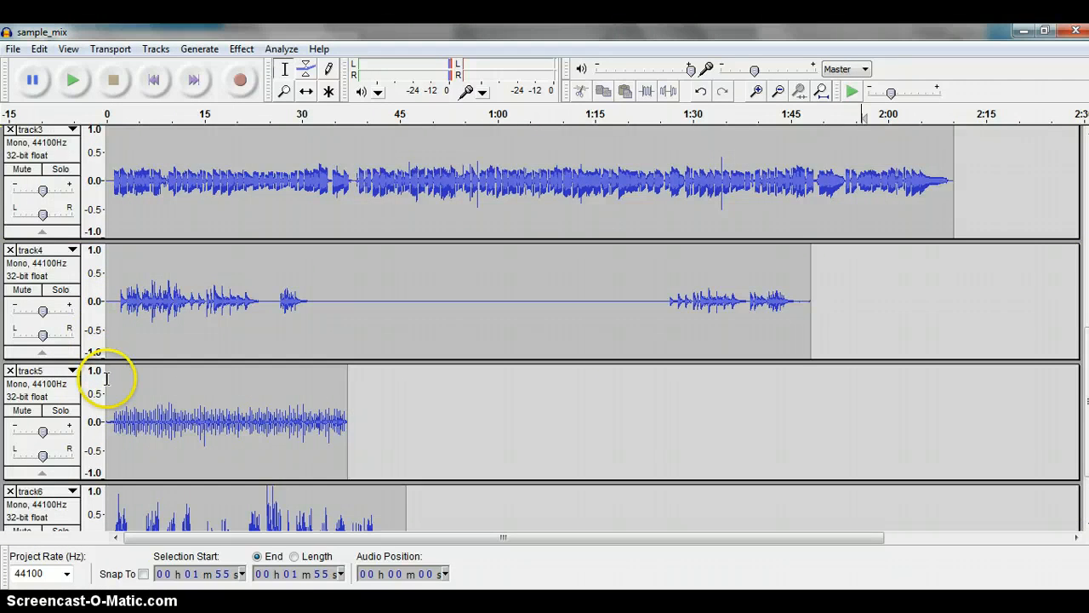
drag(107, 379, 348, 396)
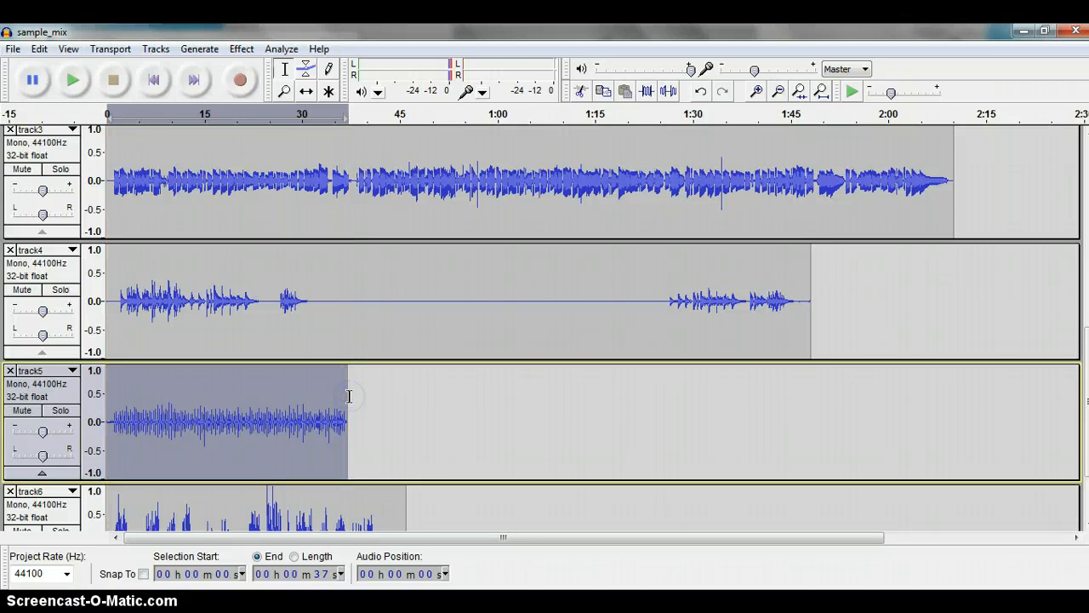
double_click(284, 396)
key(ctrl+c)
key(space)
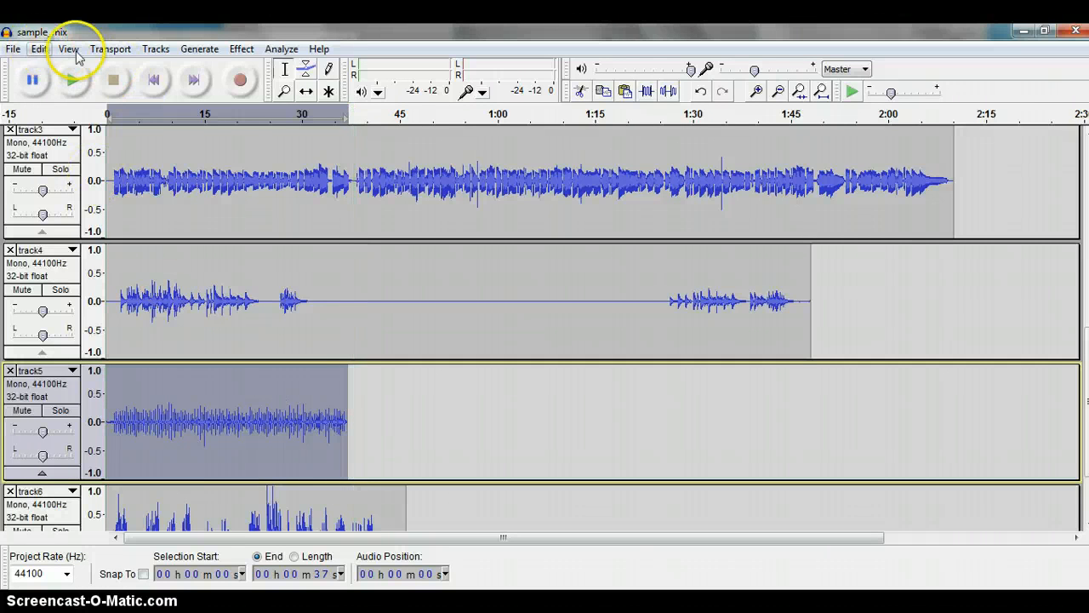
Step: Add a new mono audio track and paste the copied track5 audio at its start
click(155, 49)
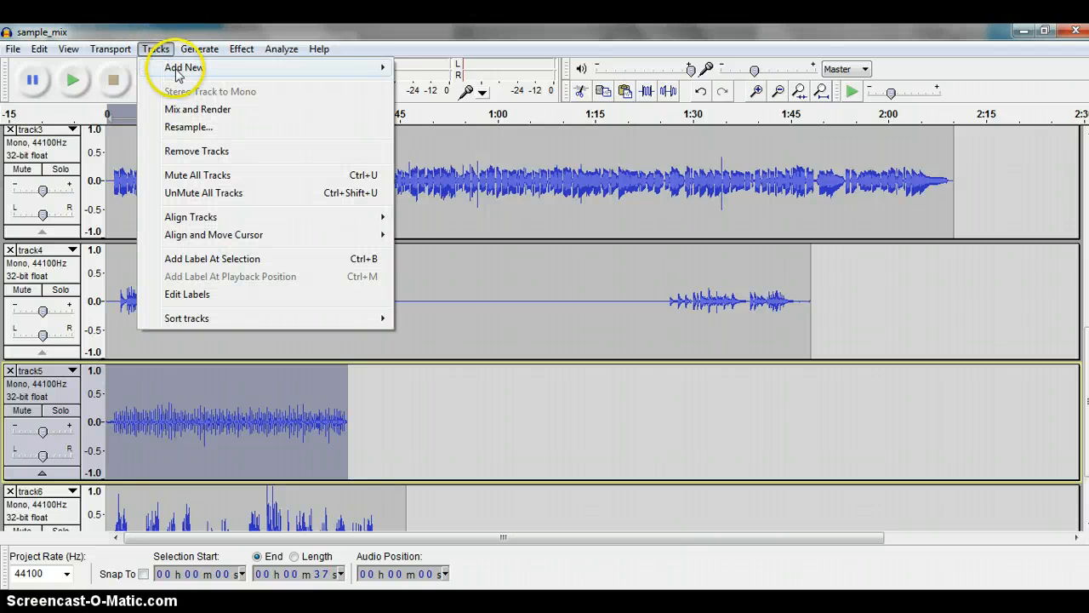
mouse_move(268, 68)
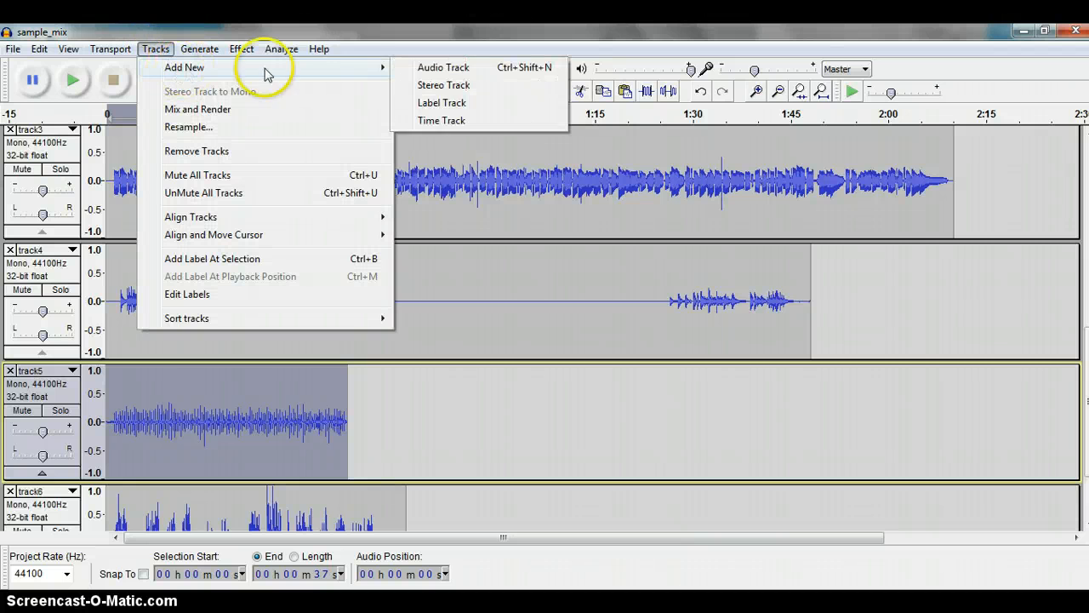
click(431, 69)
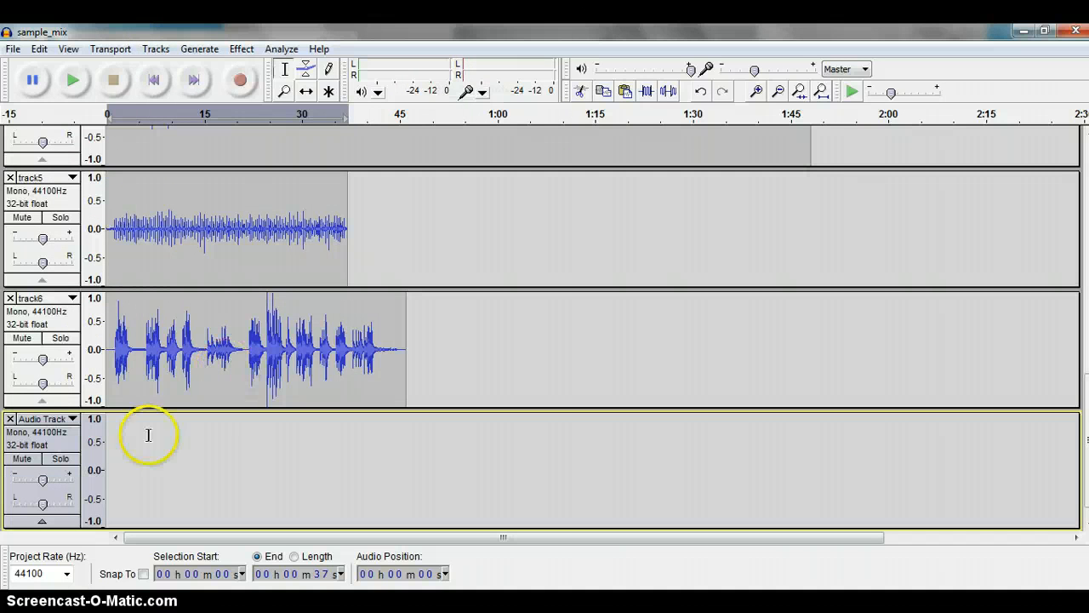
click(118, 473)
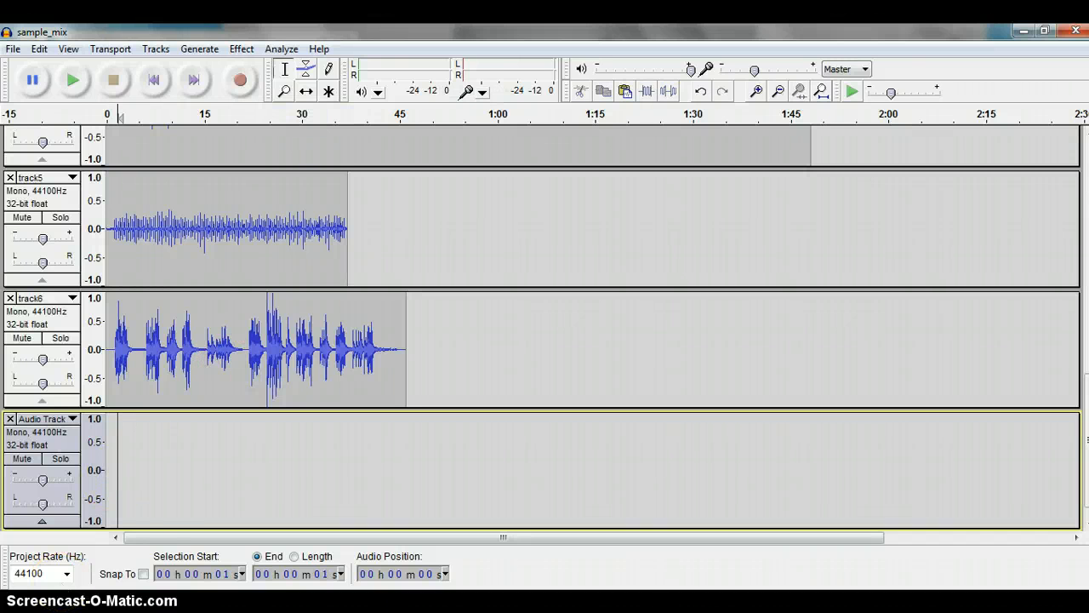
click(107, 473)
click(110, 472)
key(ctrl+v)
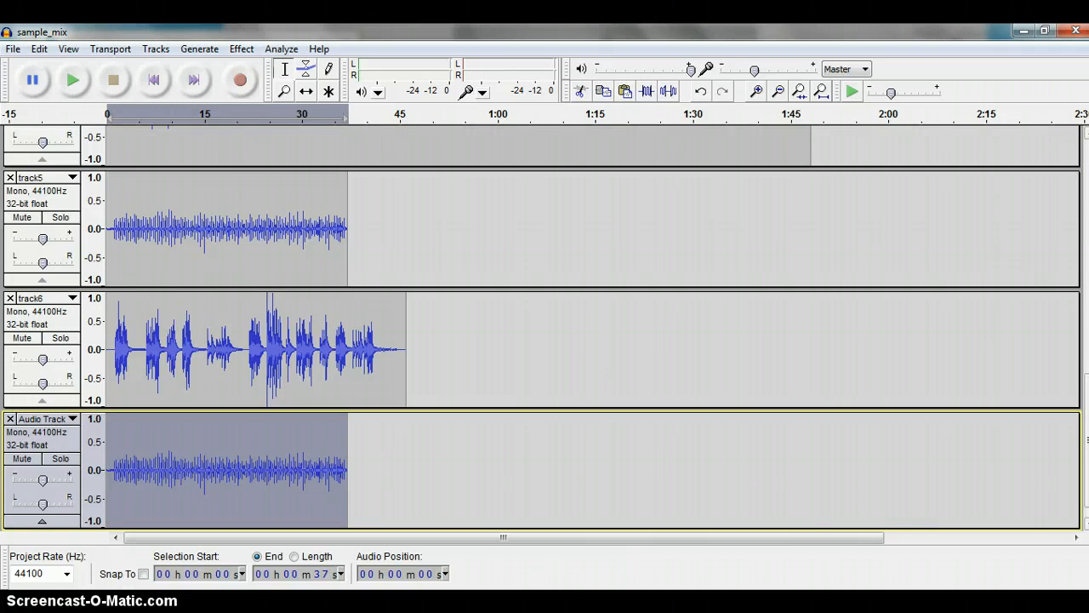
Step: Play the mix over the selected range from the beginning and pause it at about 6 s
scroll(545, 327, up, 10)
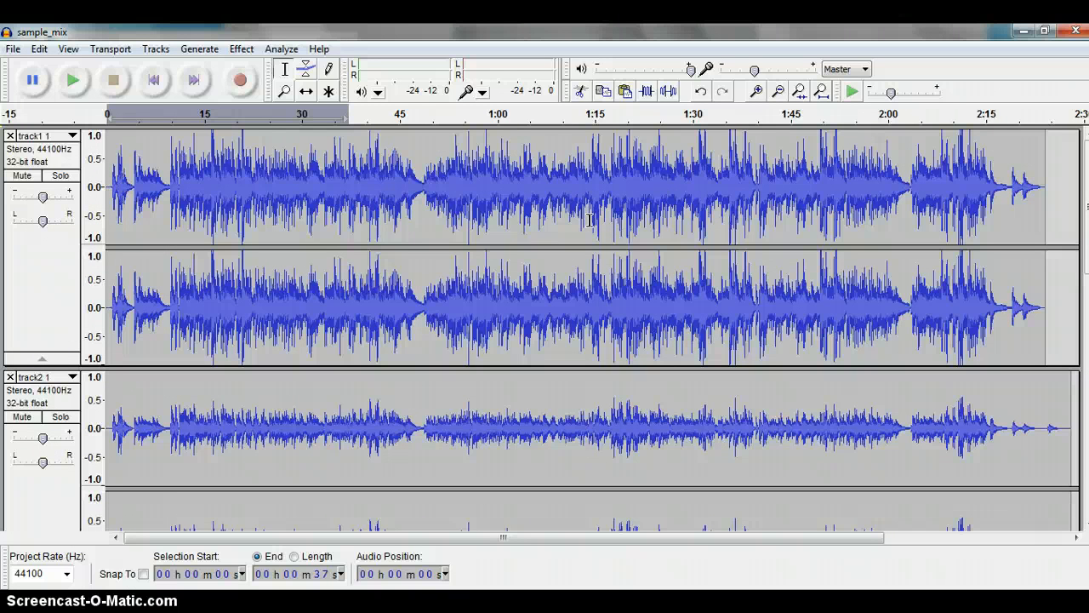
key(shift)
shift+click(71, 82)
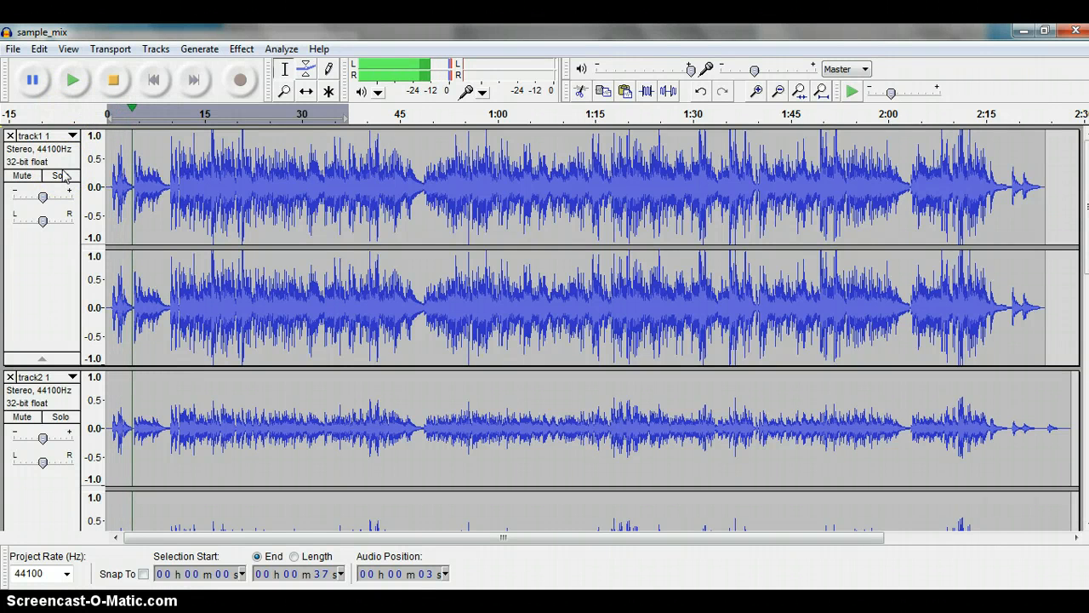
click(34, 81)
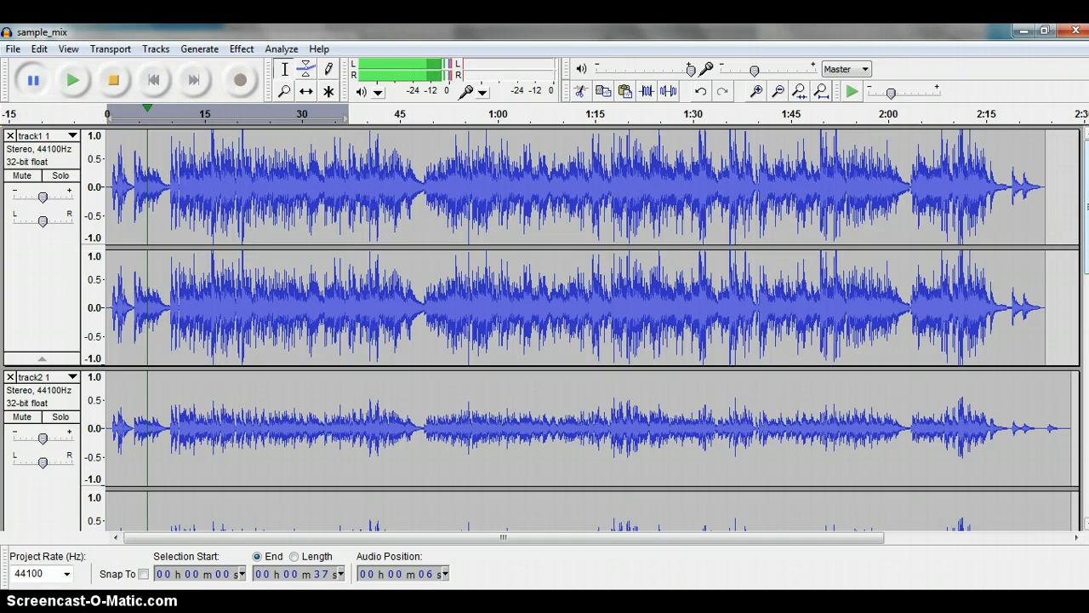
Step: Play the mix again, solo track3 and track5 in turn, turn each solo off, and pause at about 9 s
drag(1088, 206, 1087, 277)
scroll(545, 327, down, 5)
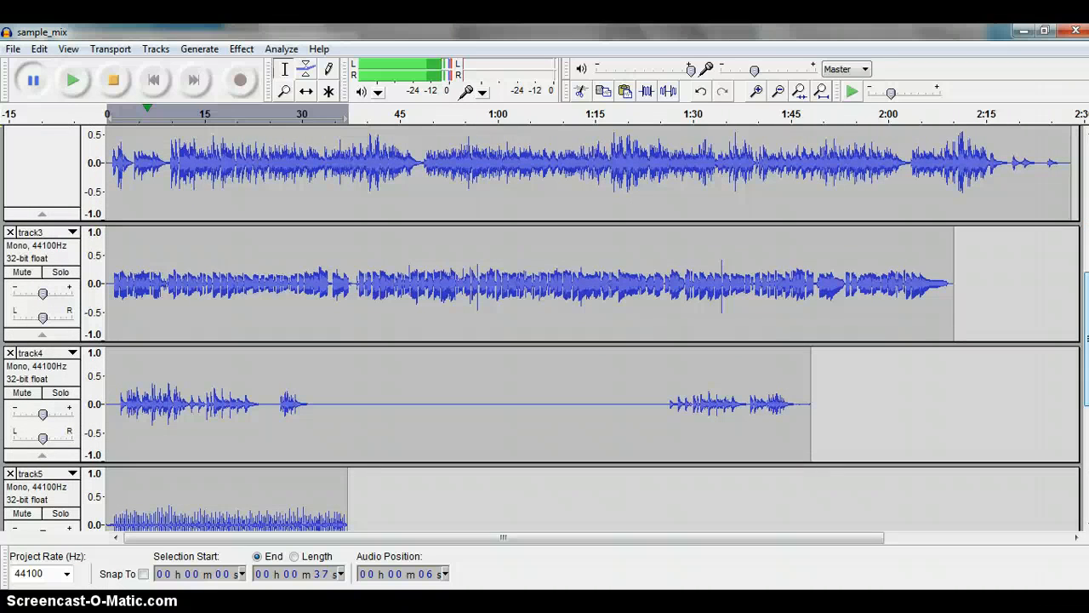
click(75, 80)
click(60, 272)
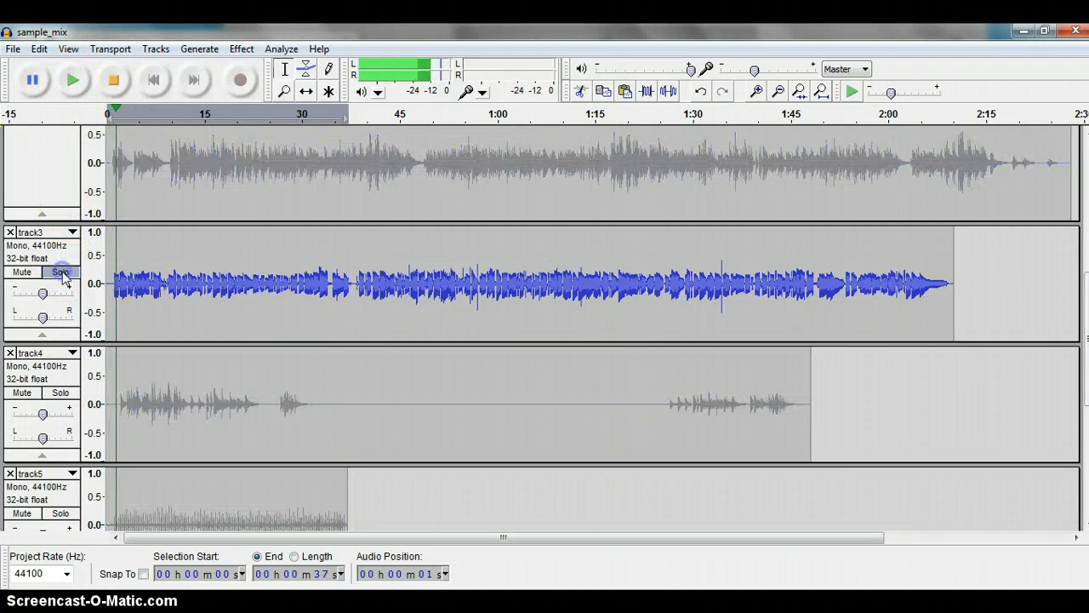
click(62, 273)
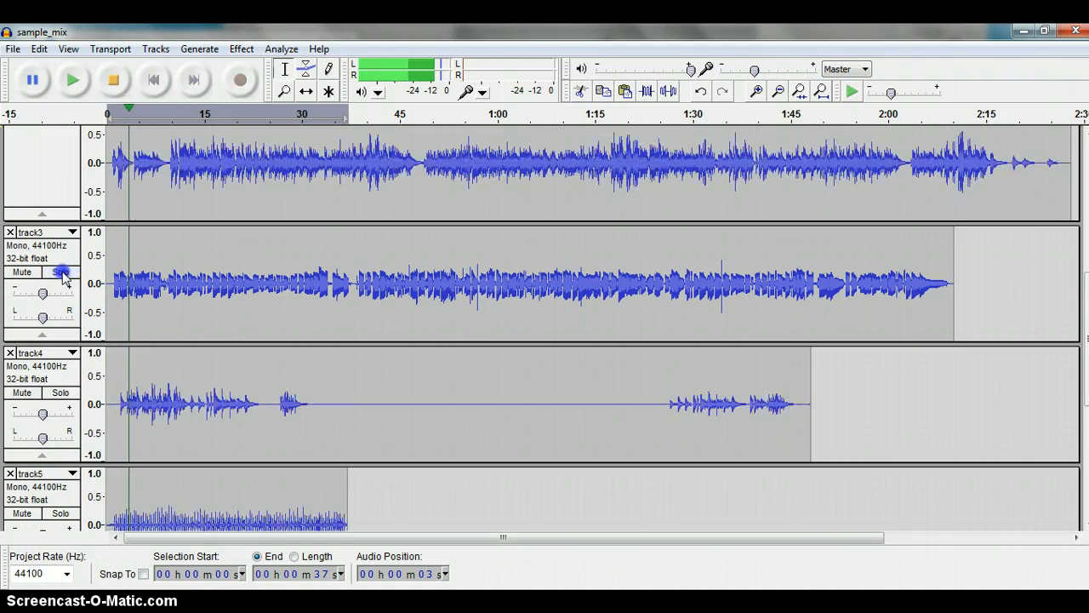
click(65, 515)
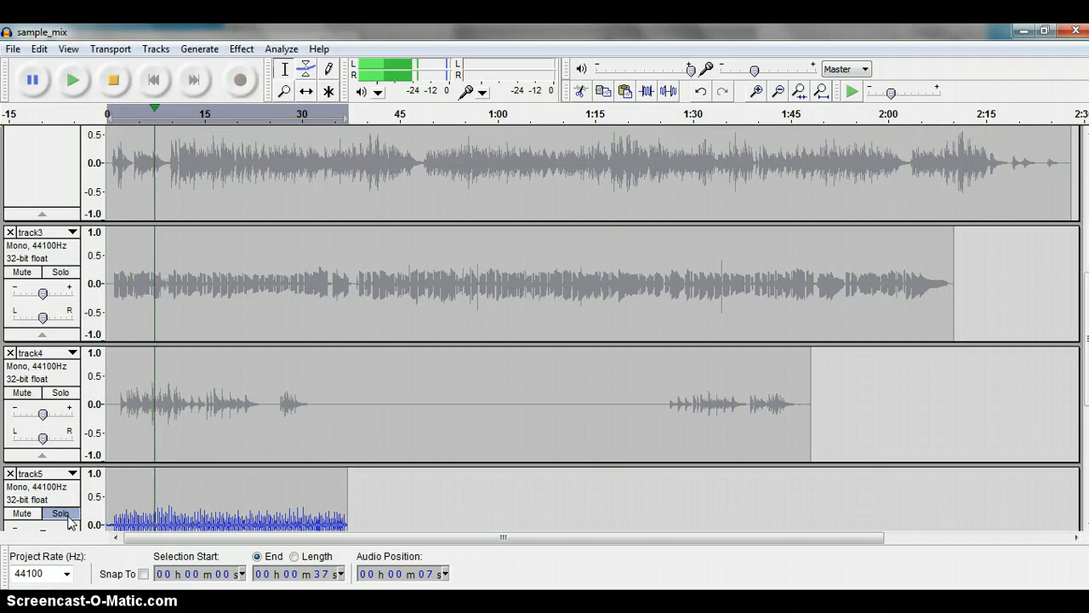
click(68, 521)
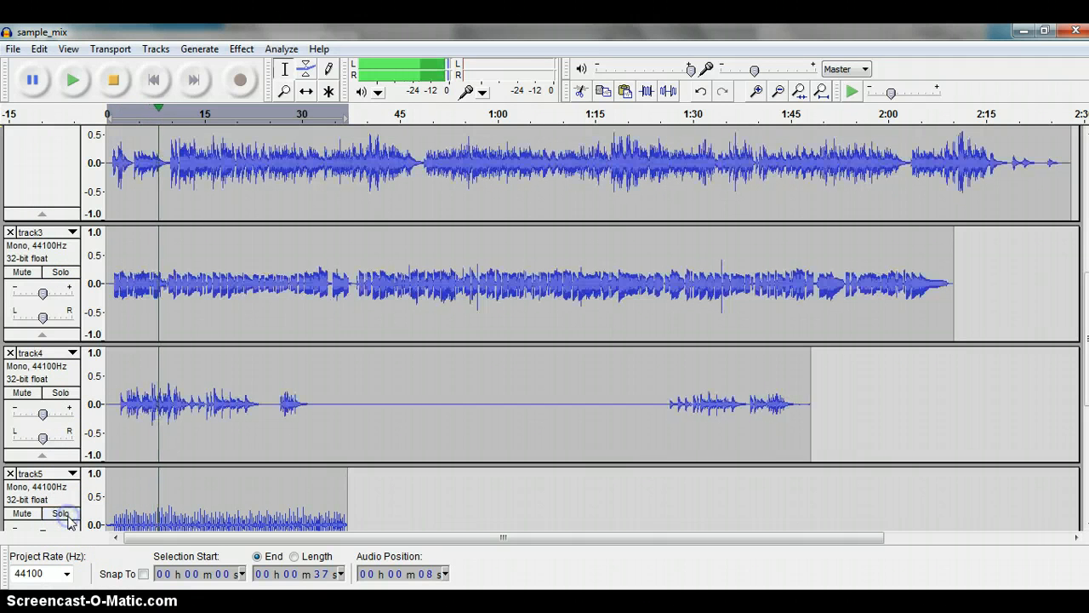
click(34, 81)
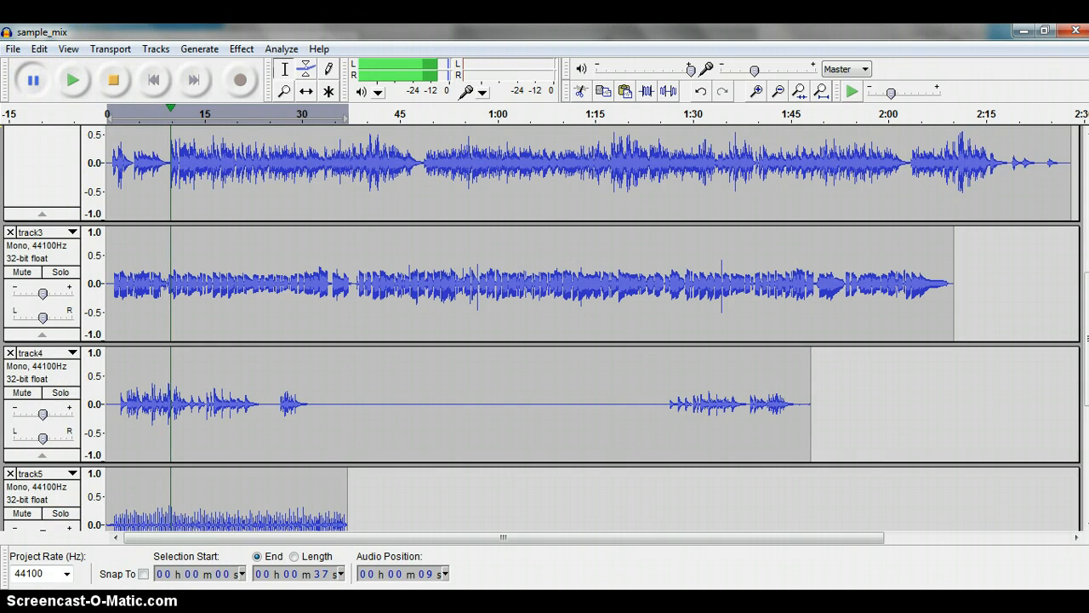
Step: Stop playback and use the Time Shift tool to move the track5 clip so it starts at about 1.5 s
scroll(545, 327, down, 5)
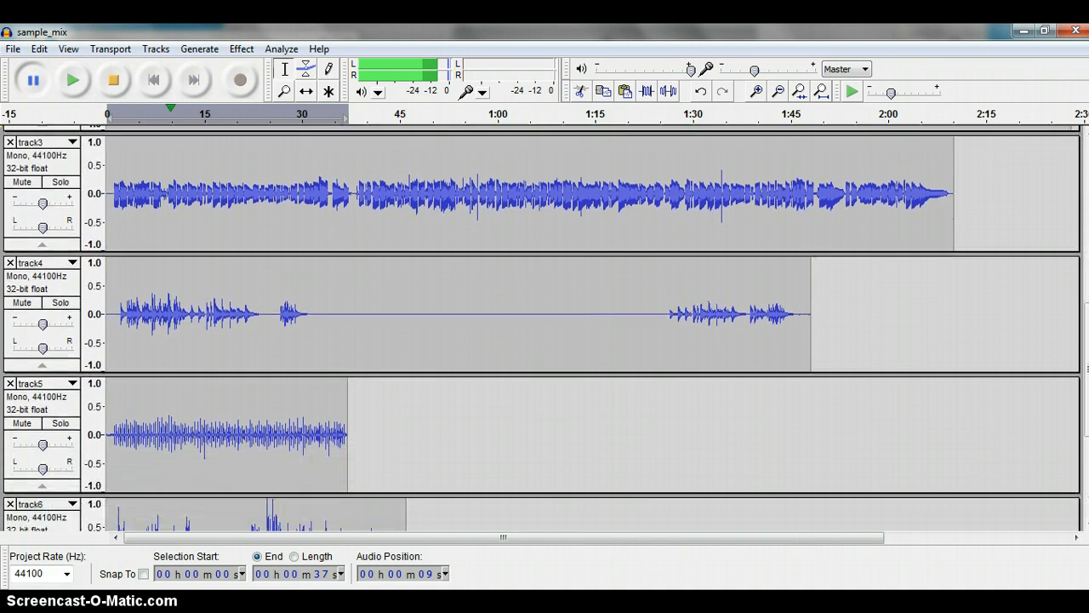
scroll(545, 326, down, 3)
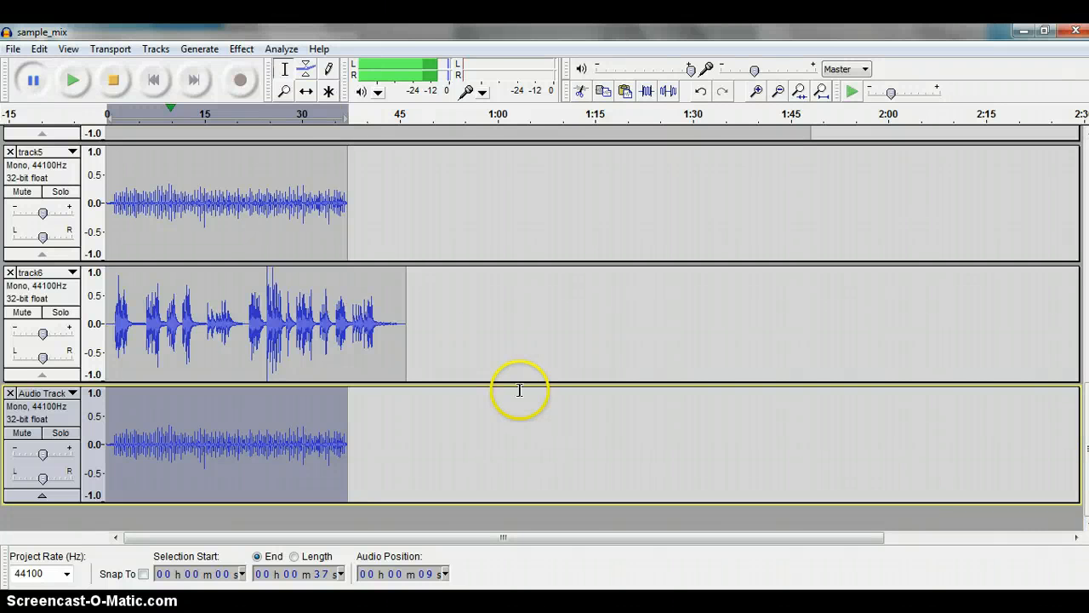
click(307, 92)
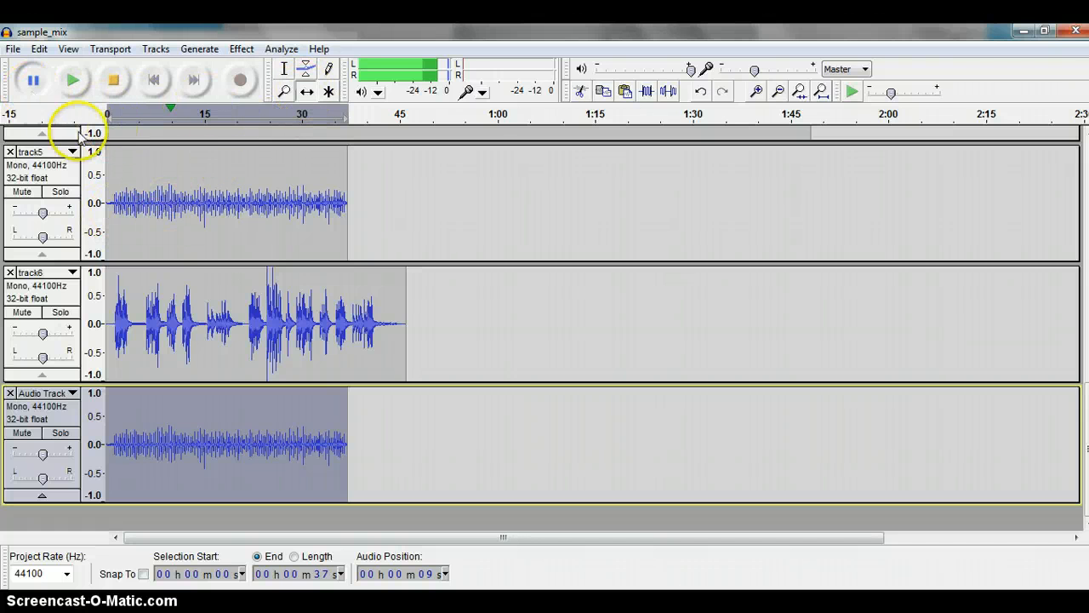
click(114, 85)
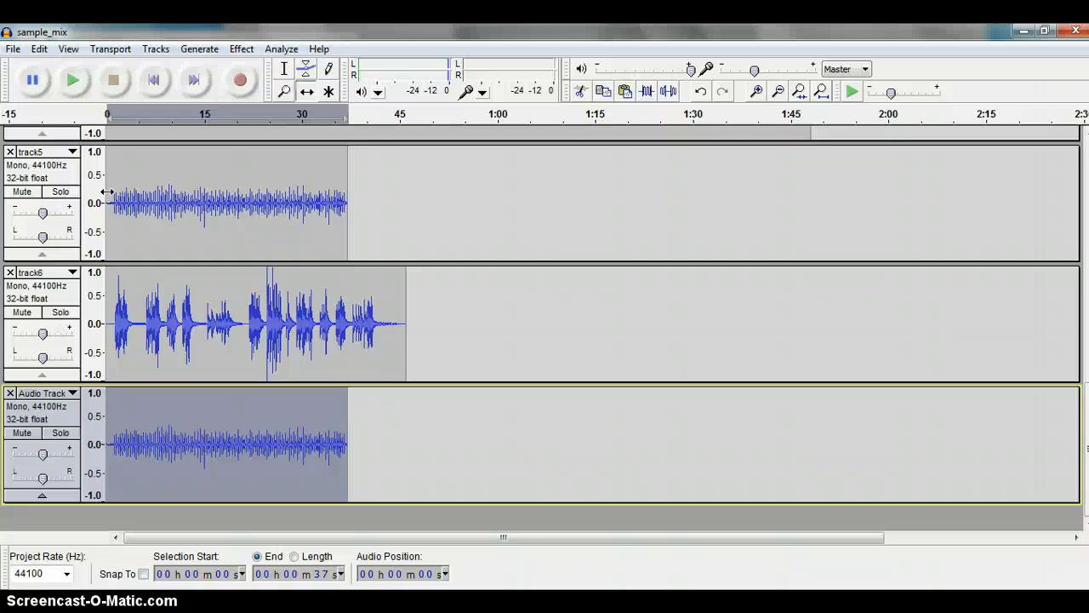
click(106, 192)
drag(109, 198, 119, 197)
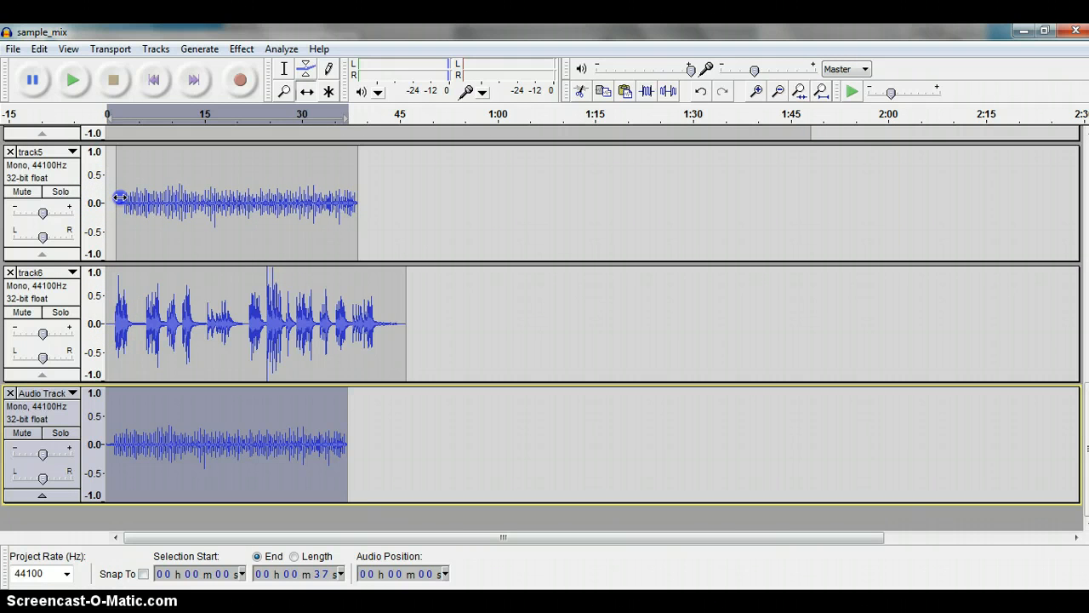
click(120, 197)
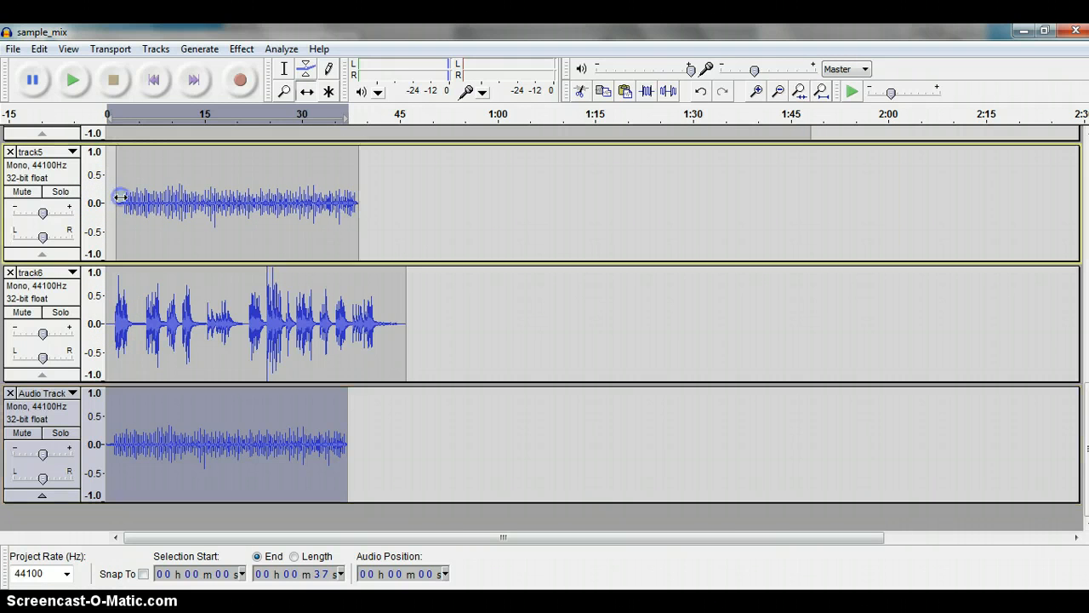
Step: Shift the pasted clip in the new audio track to start at about 1.5 s, aligned with the track5 clip
click(119, 416)
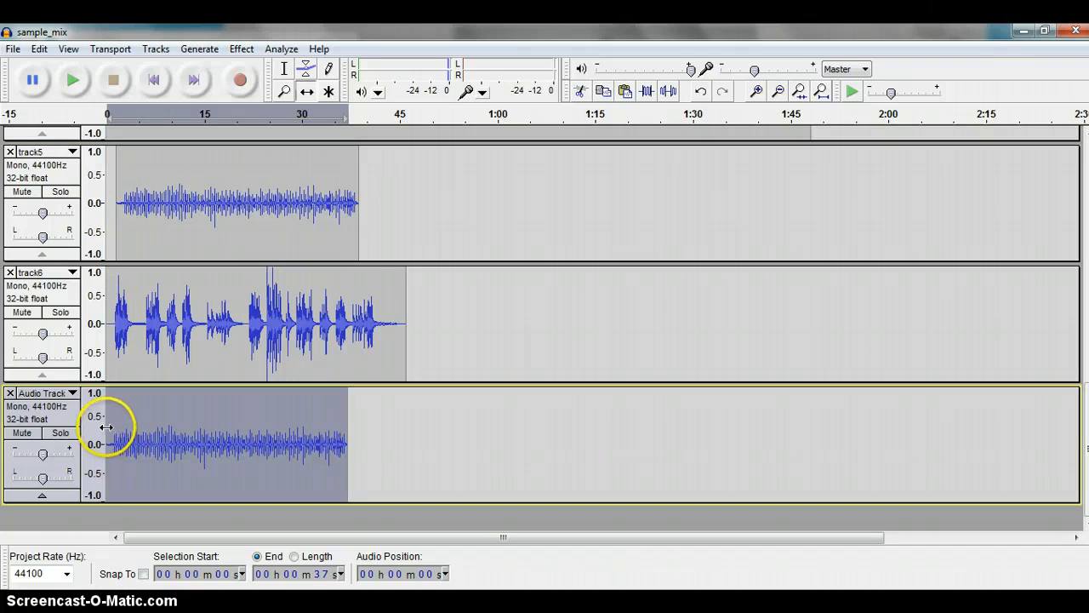
drag(103, 426, 116, 426)
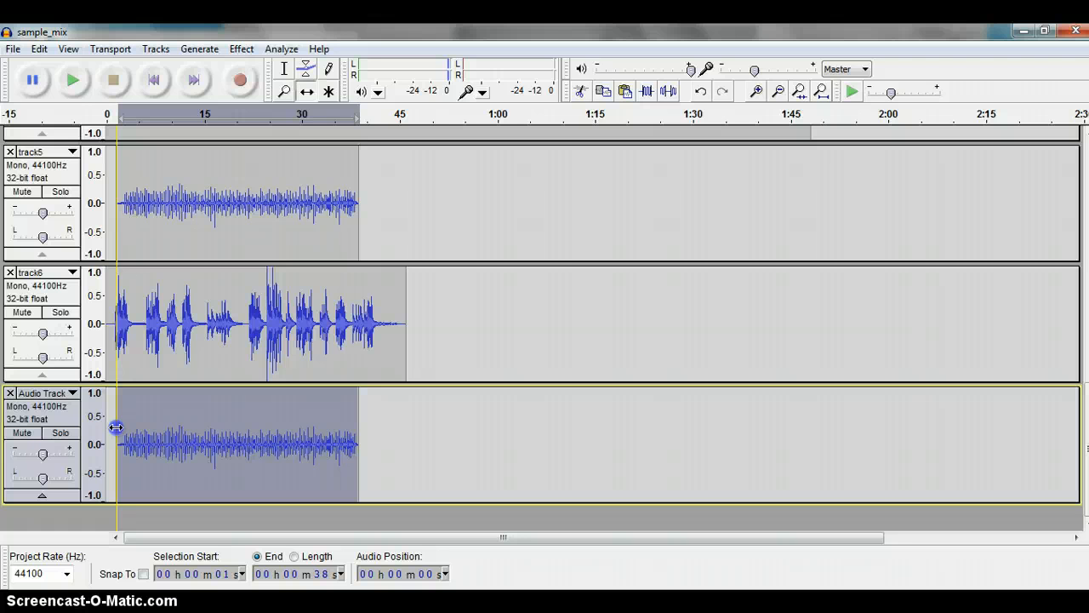
drag(116, 427, 116, 428)
drag(145, 214, 152, 218)
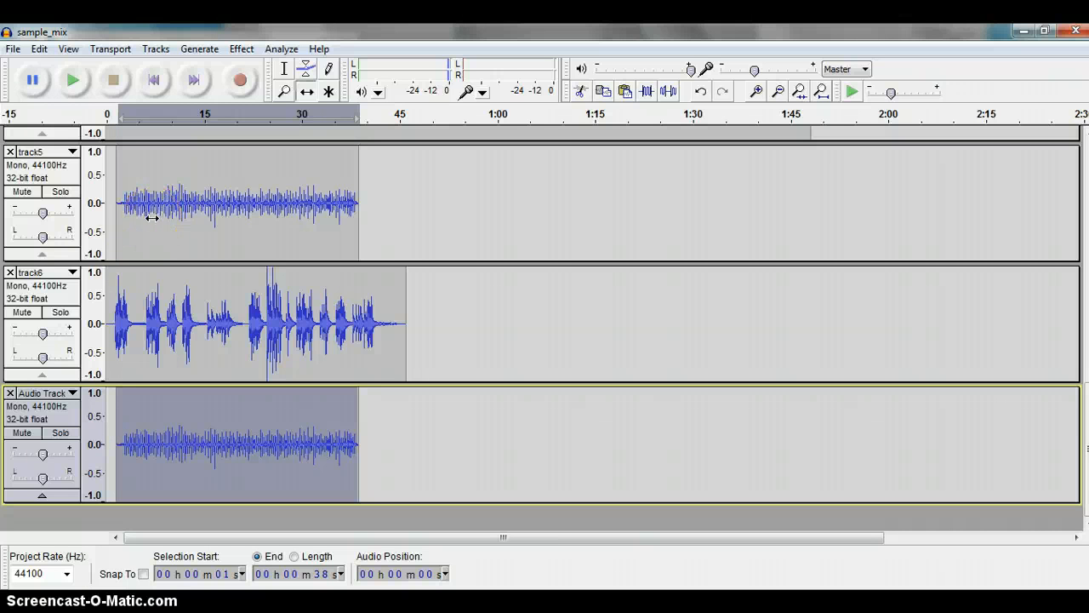
click(147, 204)
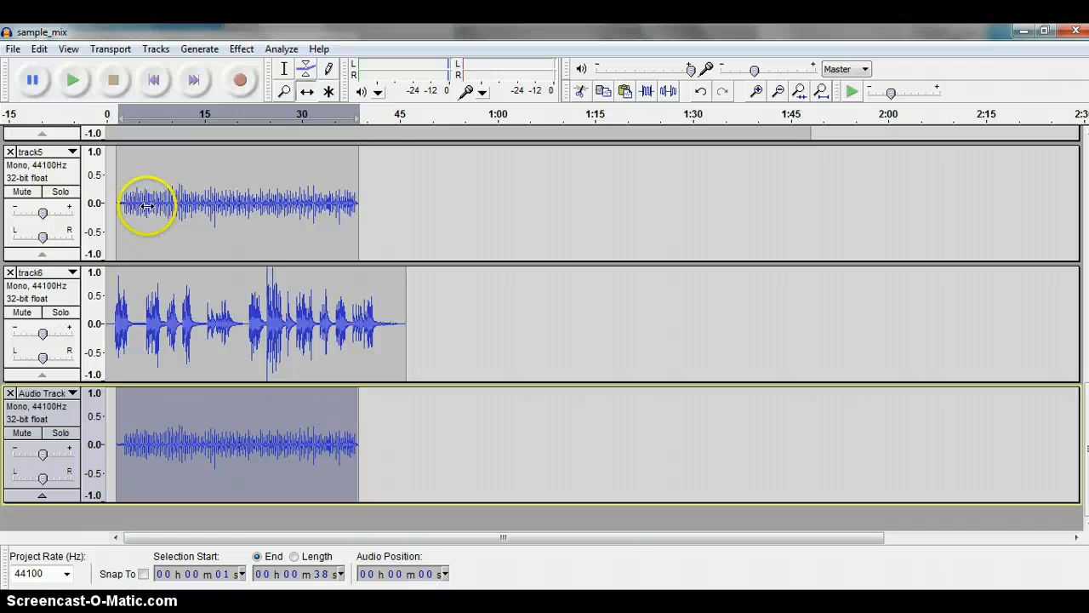
Step: Listen to the mix with the shifted clips up to about 12 s, and stop playback
click(73, 80)
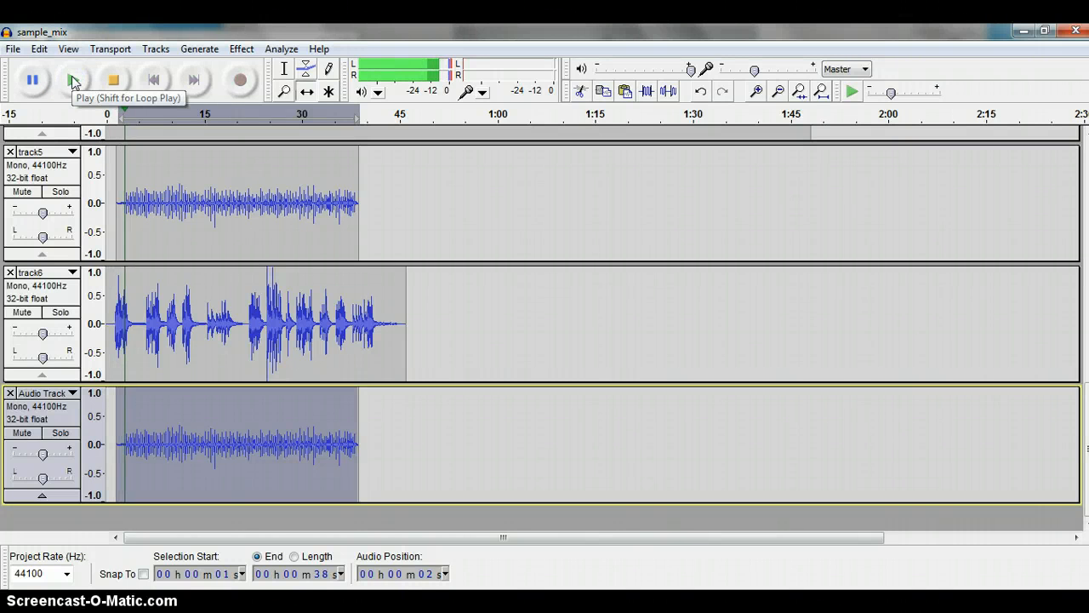
click(115, 80)
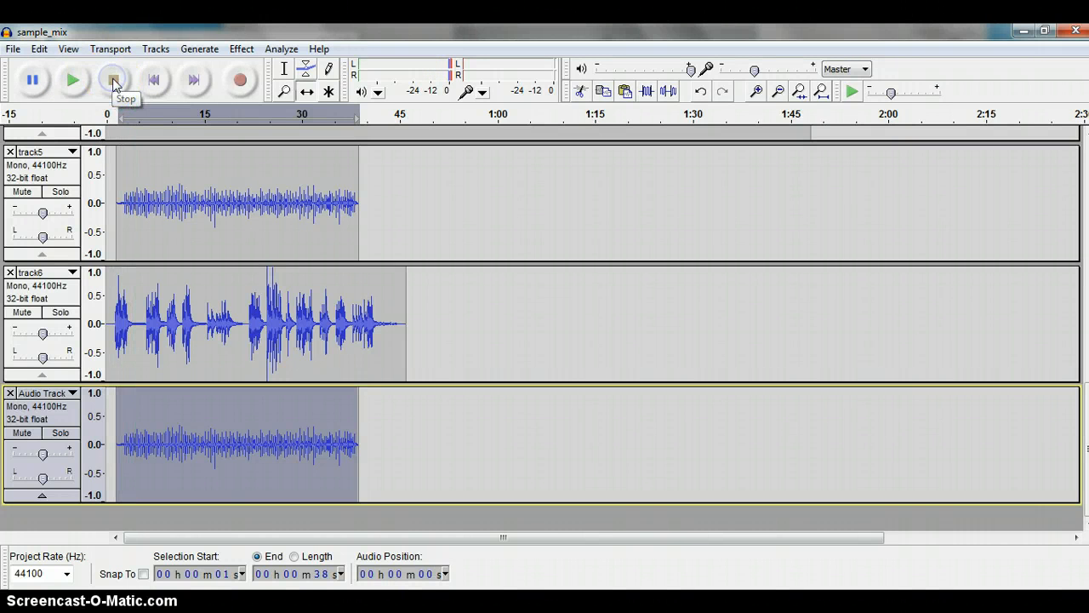
click(70, 81)
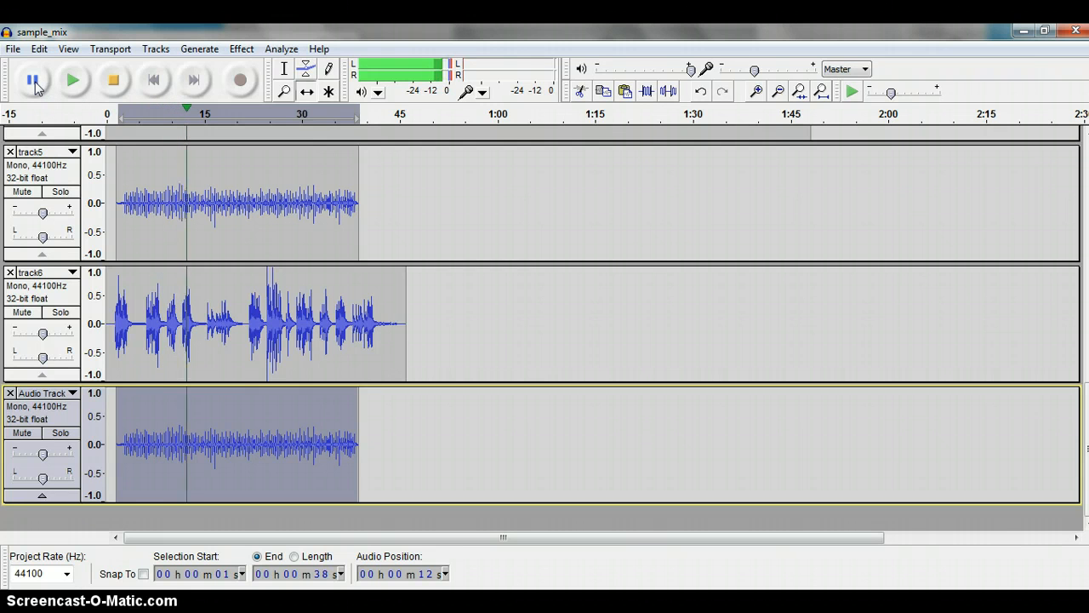
click(35, 83)
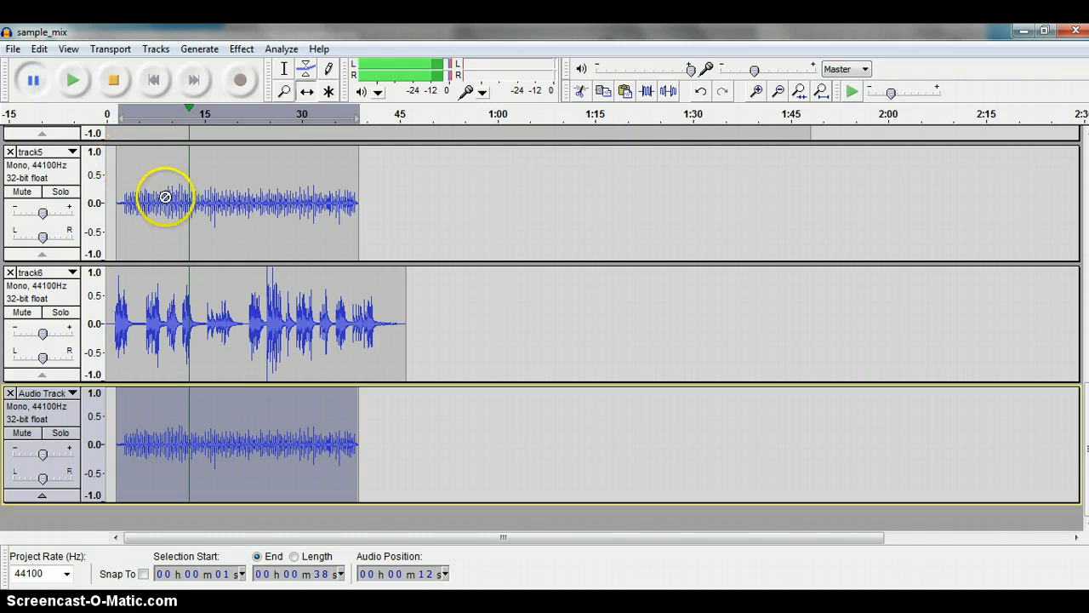
click(111, 81)
click(113, 82)
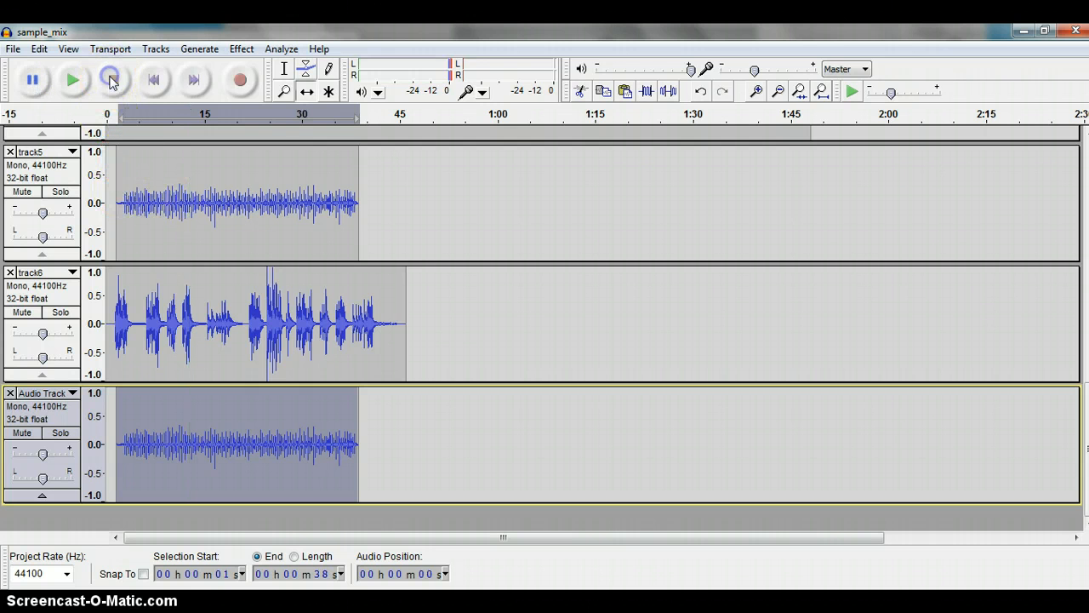
Step: Shift the track5 clip and its pasted copy earlier to start at about 1 s, and play the mix to about 11 s
click(117, 212)
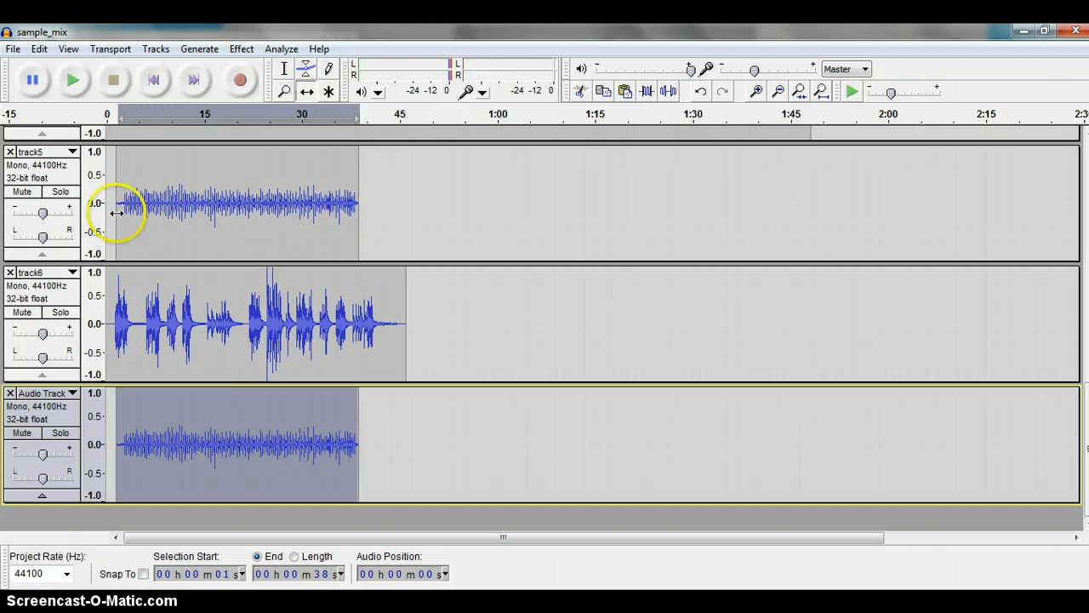
mouse_move(116, 212)
mouse_down()
mouse_move(139, 210)
mouse_move(116, 212)
mouse_up()
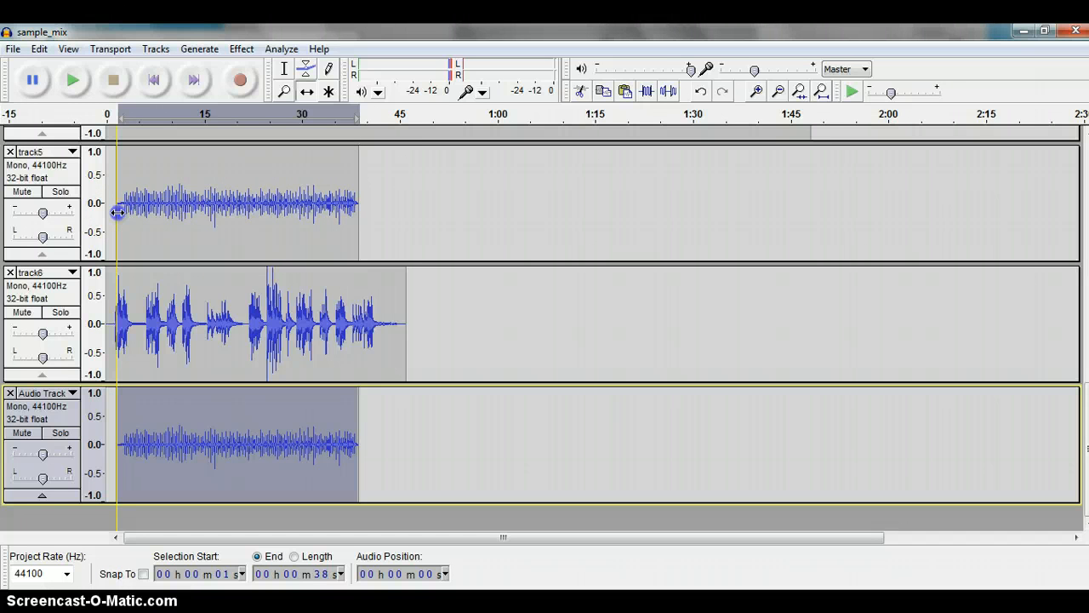
drag(115, 212, 114, 215)
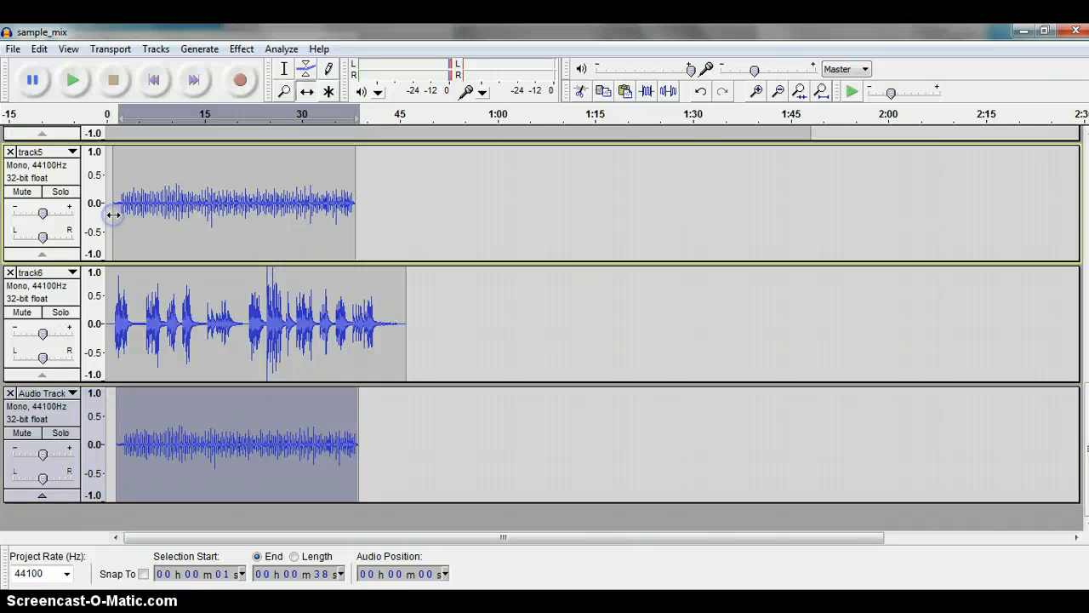
click(136, 425)
drag(116, 429, 112, 430)
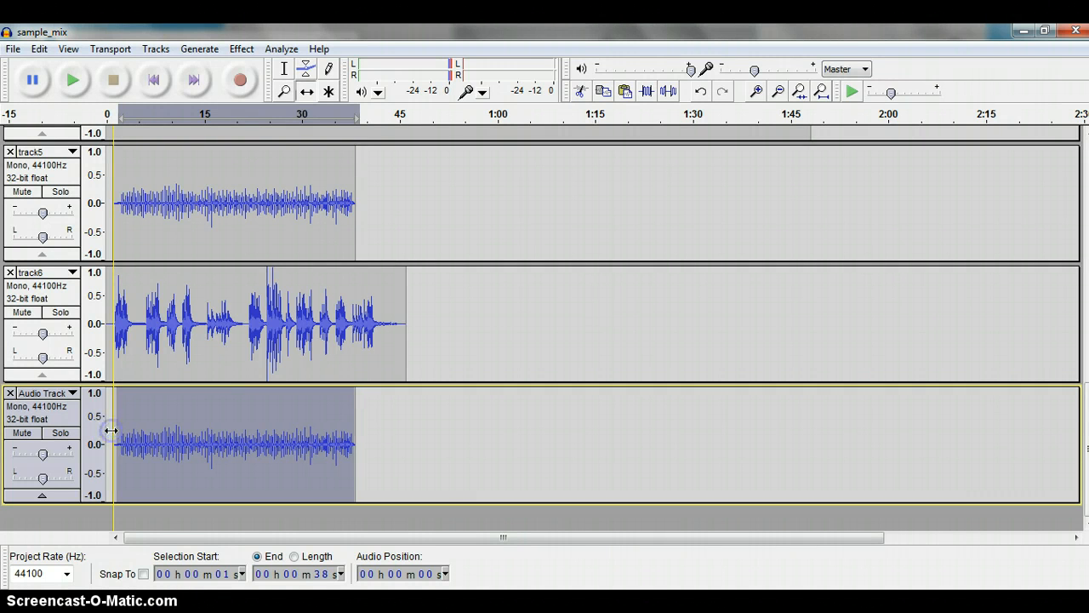
click(78, 84)
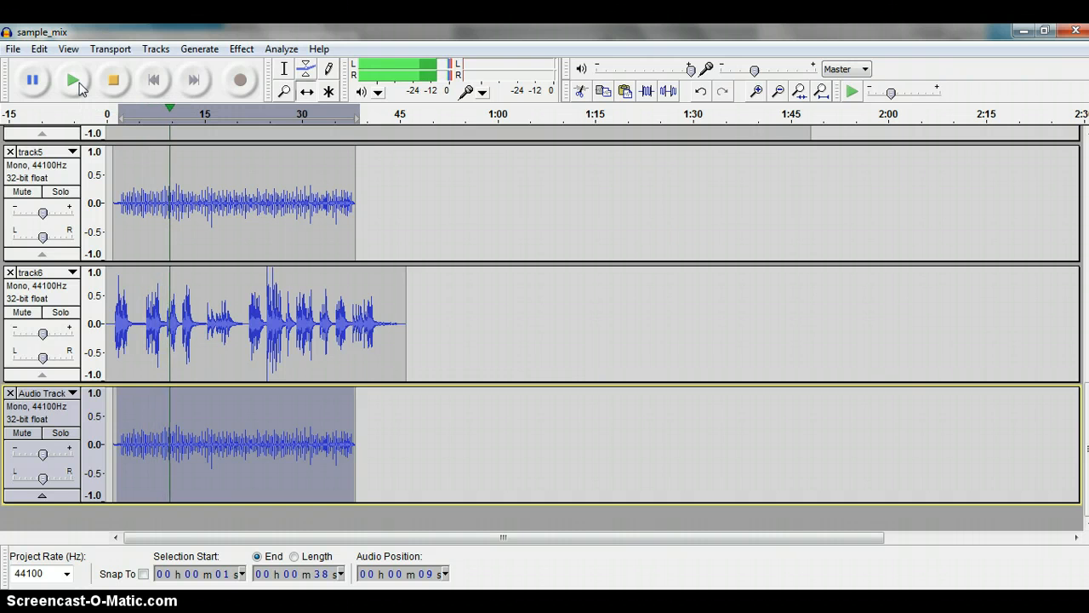
click(38, 85)
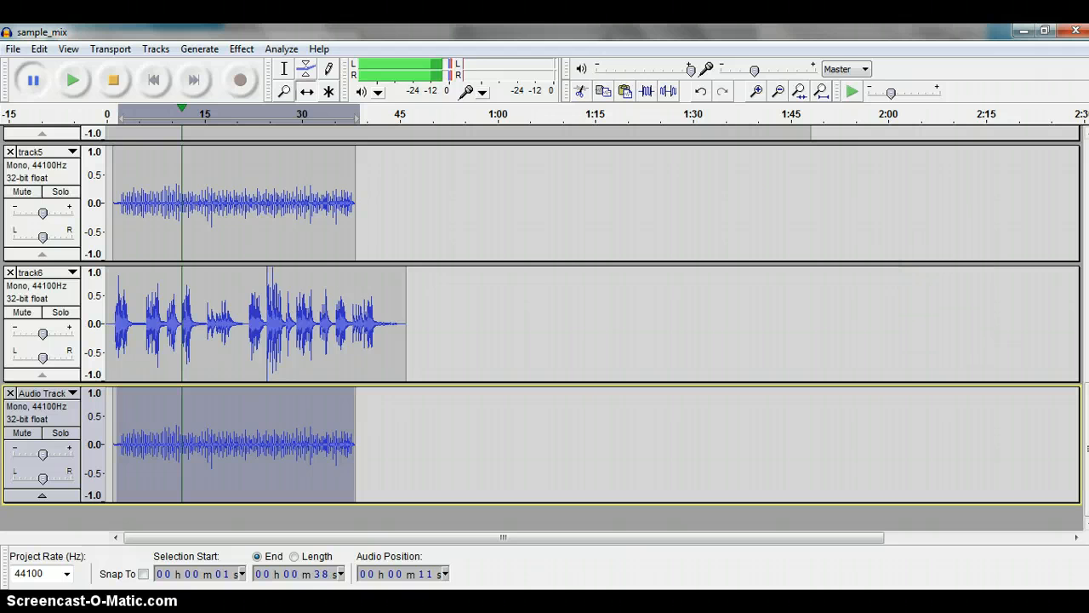
Step: Stop playback of the mix with the shifted track5 clips
click(113, 80)
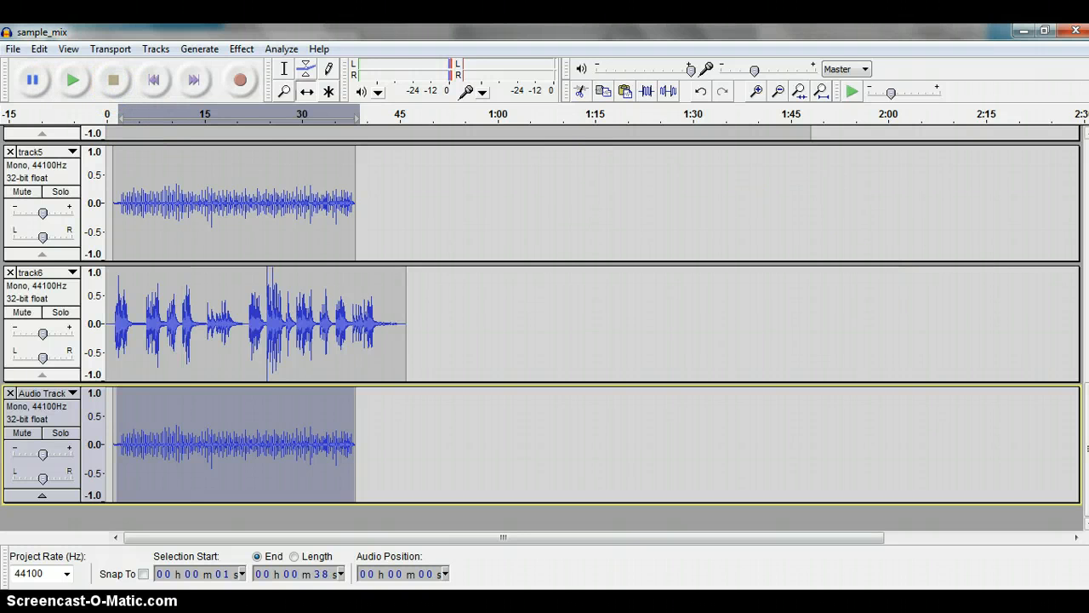
scroll(545, 327, up, 5)
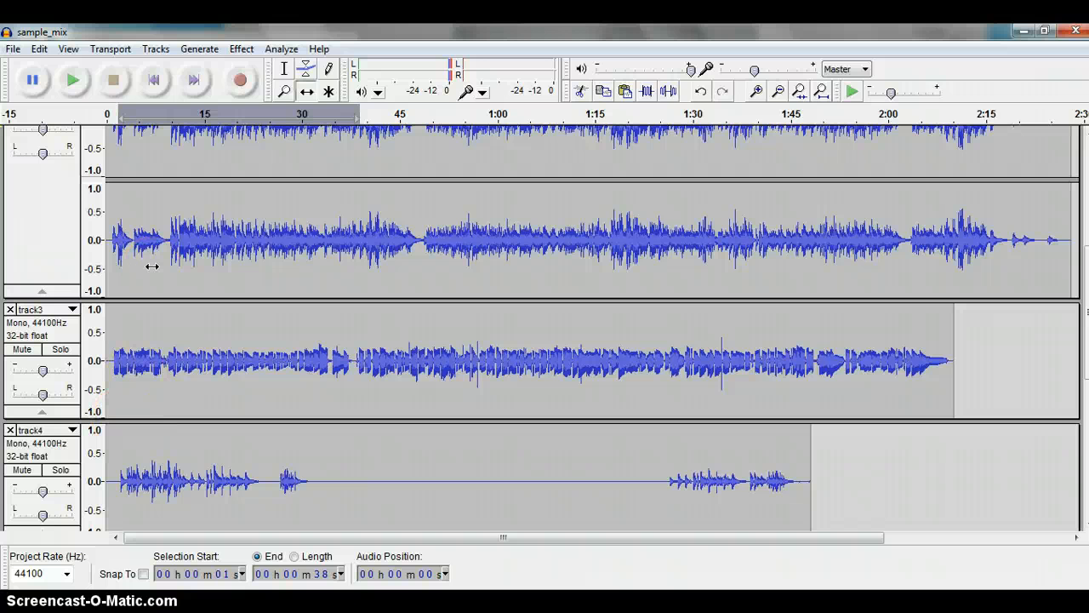
click(13, 49)
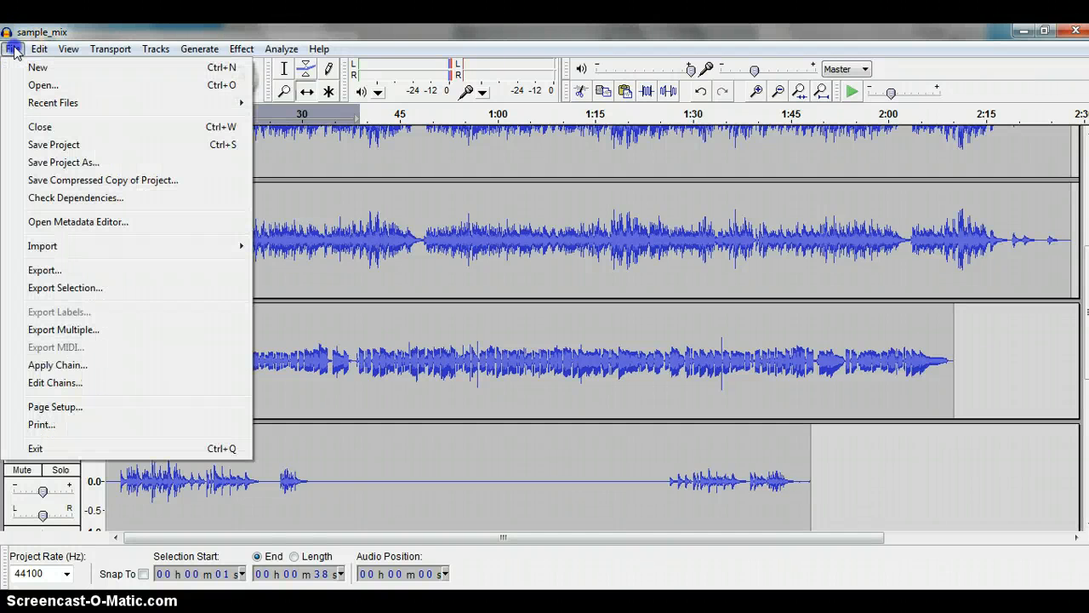
click(53, 162)
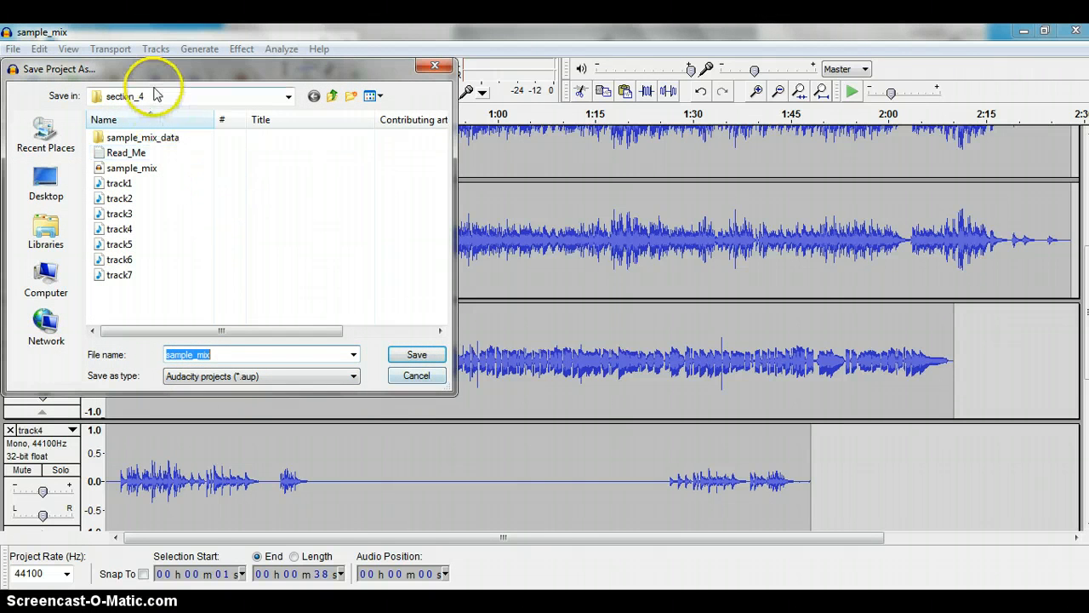
click(422, 376)
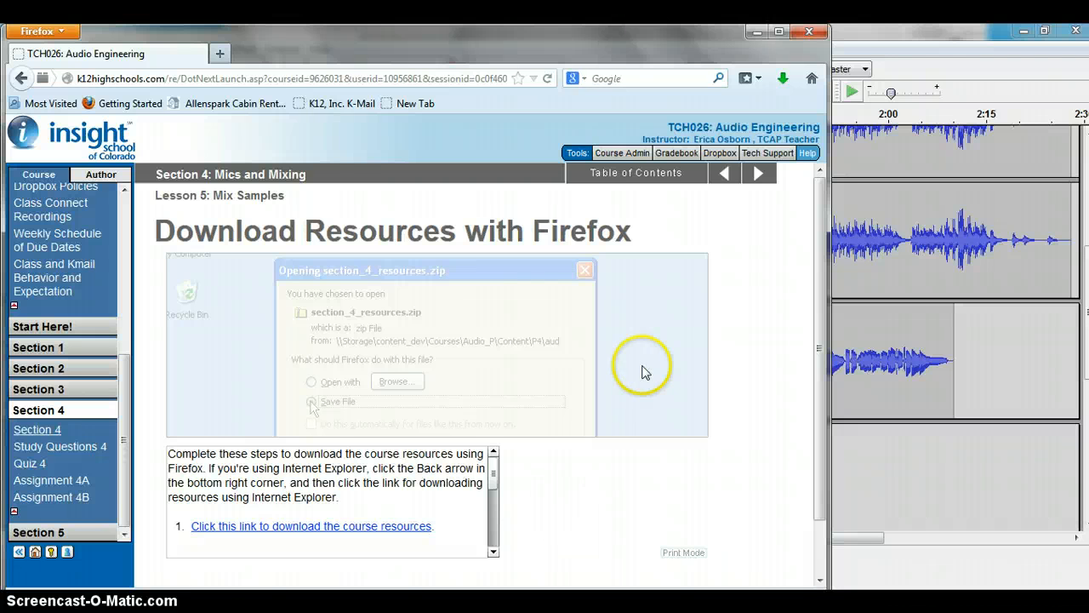
Step: Switch to the course page in Firefox and find Lesson 6: Finish Mixing Samples in the table of contents
click(650, 173)
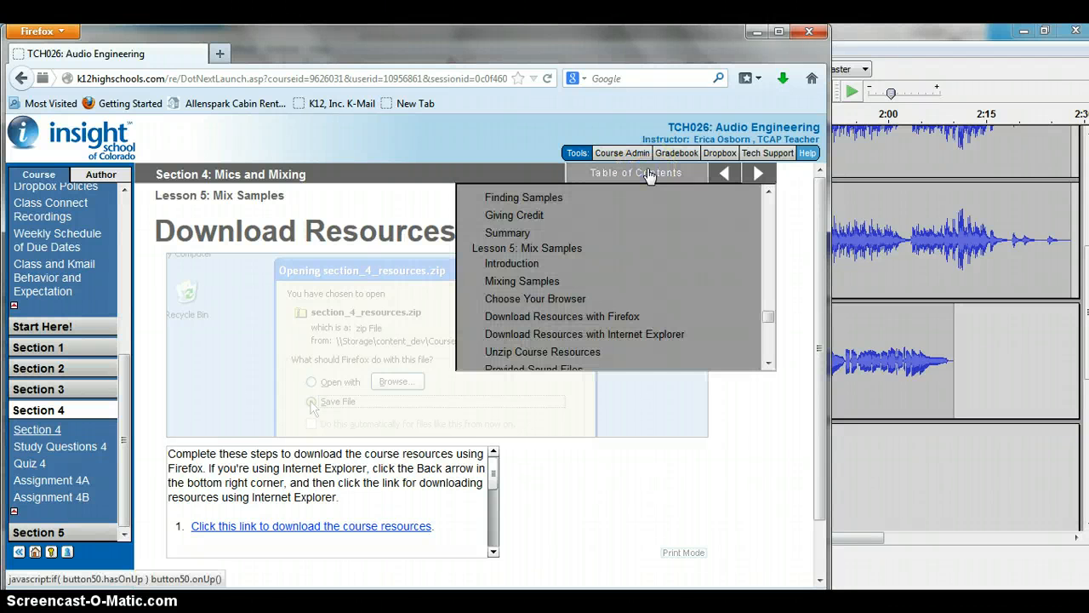
click(769, 363)
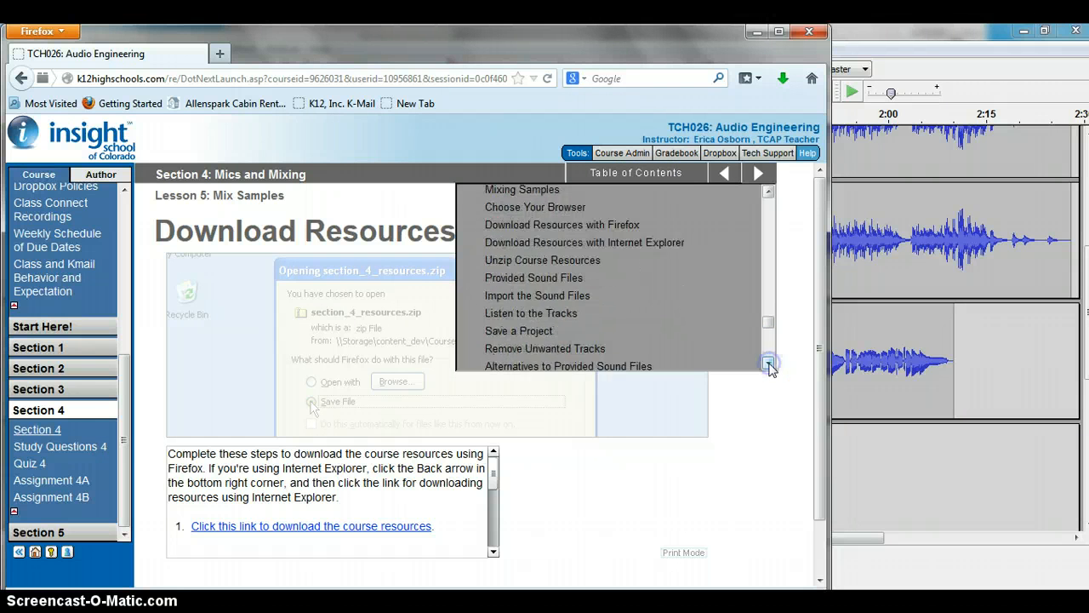
click(768, 365)
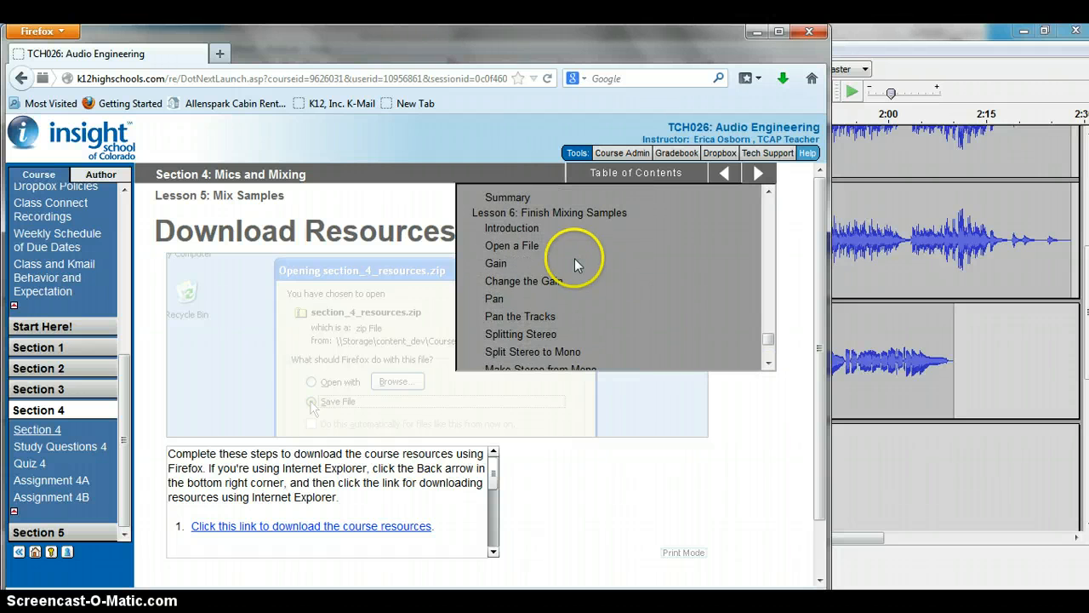